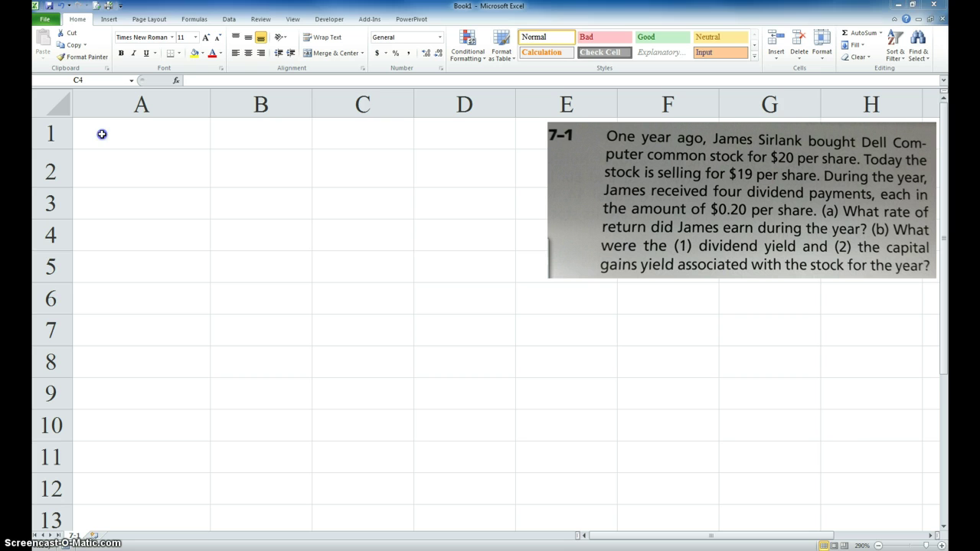
Step: Enter the heading 'Given:' in cell A1
left_click(100, 134)
left_click(107, 134)
type("Given:")
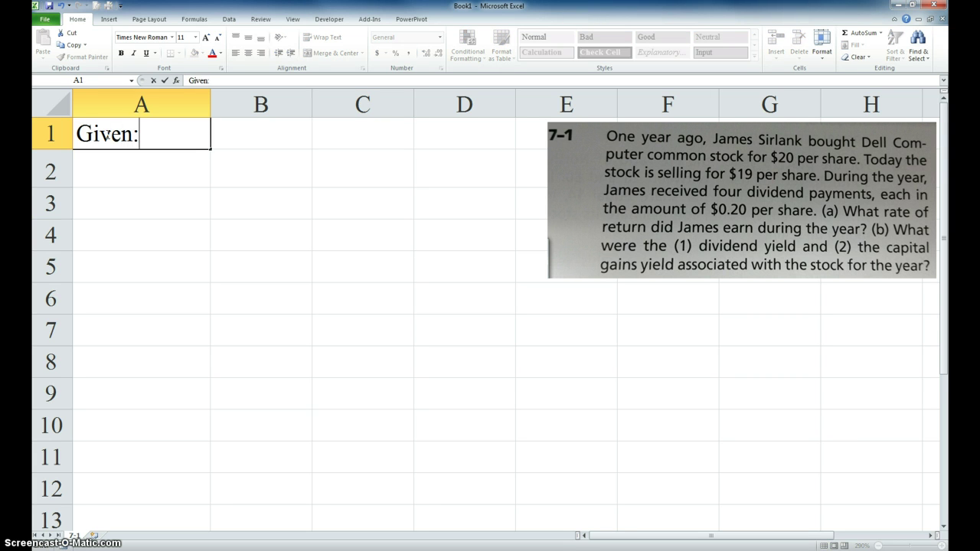
key("Return")
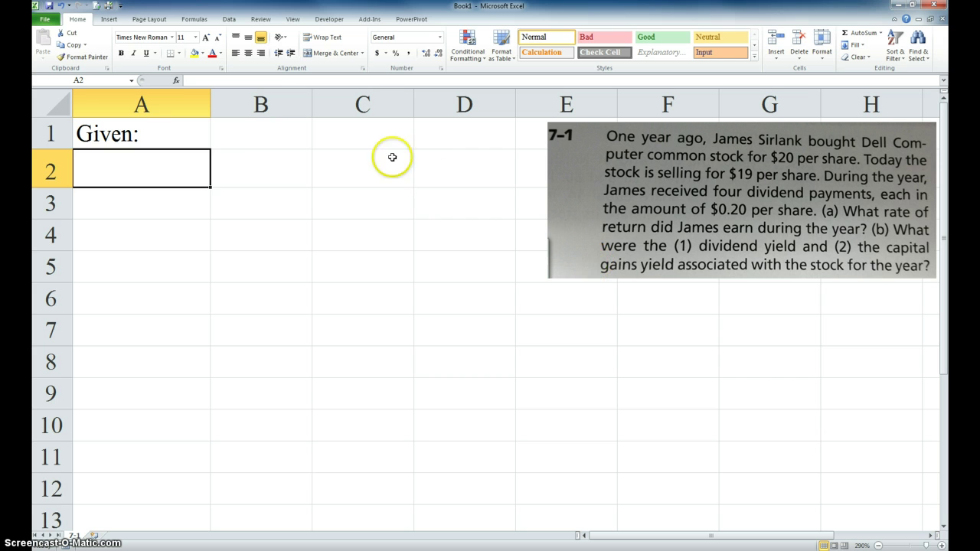
Step: Enter the purchase price $20 in B2 with 'per share' in C2
left_click(260, 166)
type("@0")
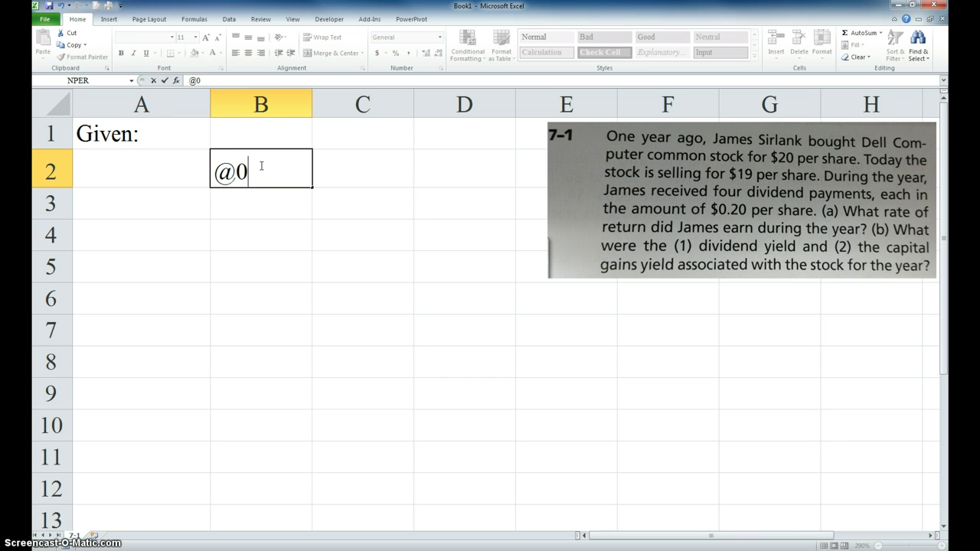
key("BackSpace")
key("BackSpace")
type("$20")
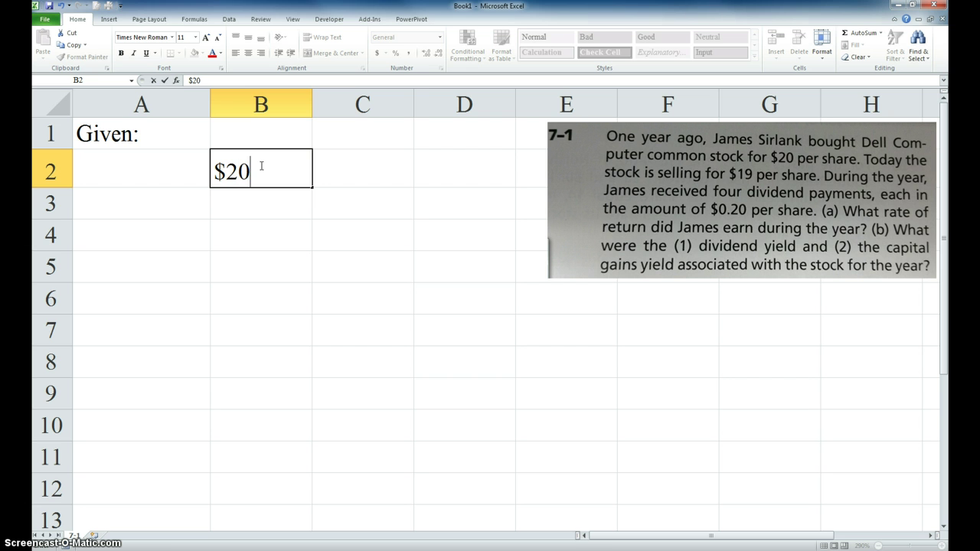
key("Tab")
type("[er")
key("BackSpace")
key("BackSpace")
key("BackSpace")
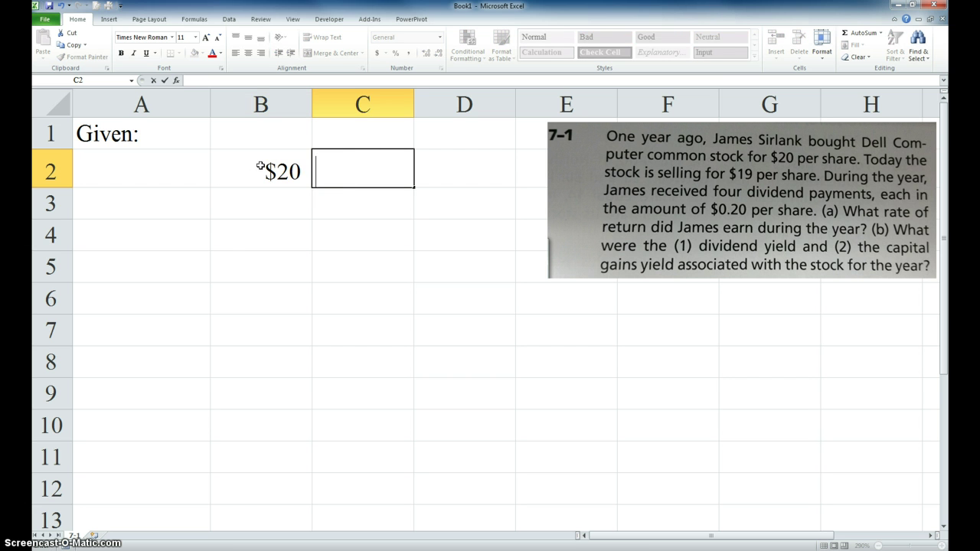
type("per sa")
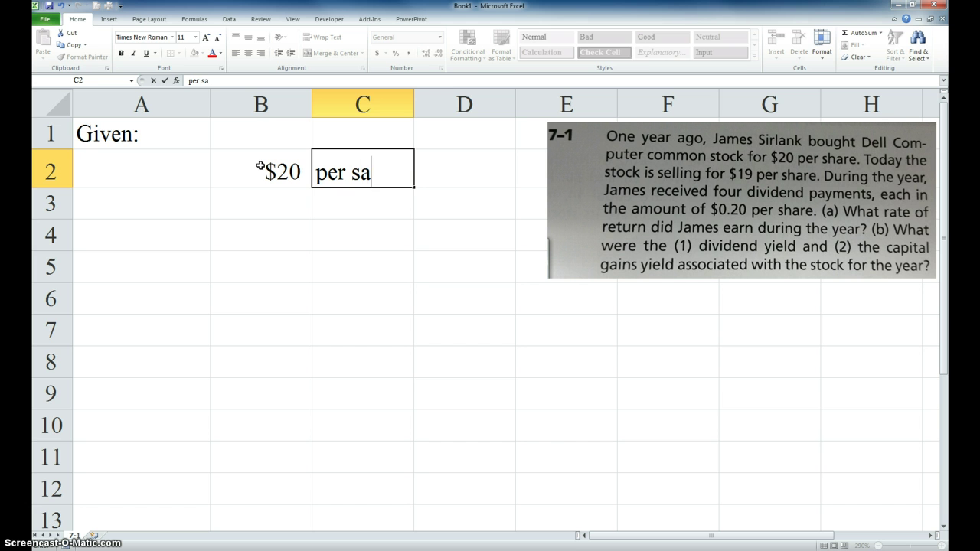
key("BackSpace")
type("hare")
key("Return")
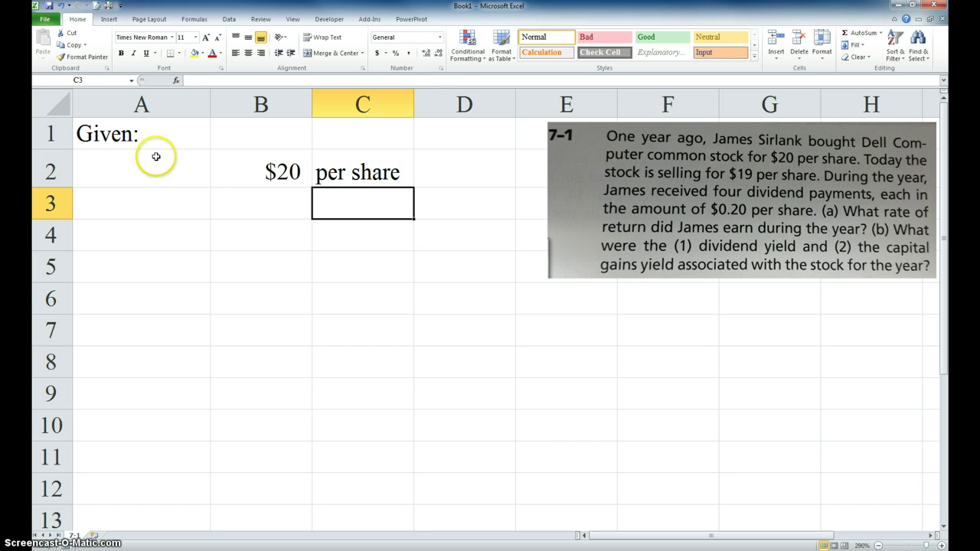
left_click(145, 181)
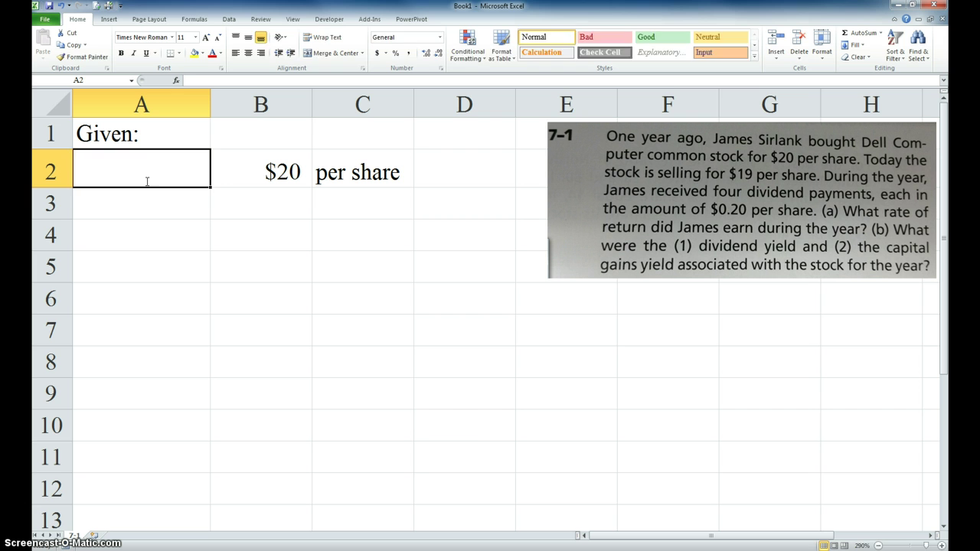
Step: Label A2 as P0 and make the 0 a subscript
type("P")
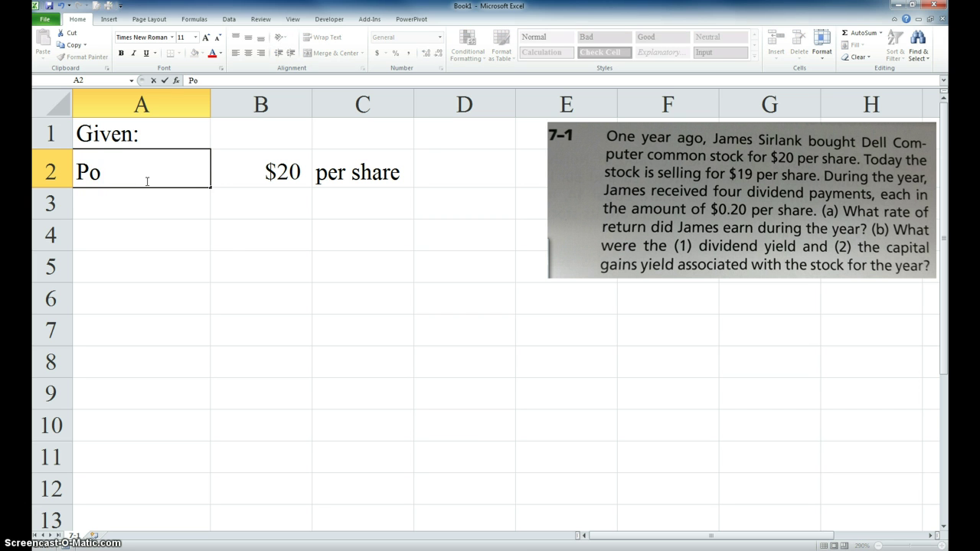
type("0")
key("ctrl+Return")
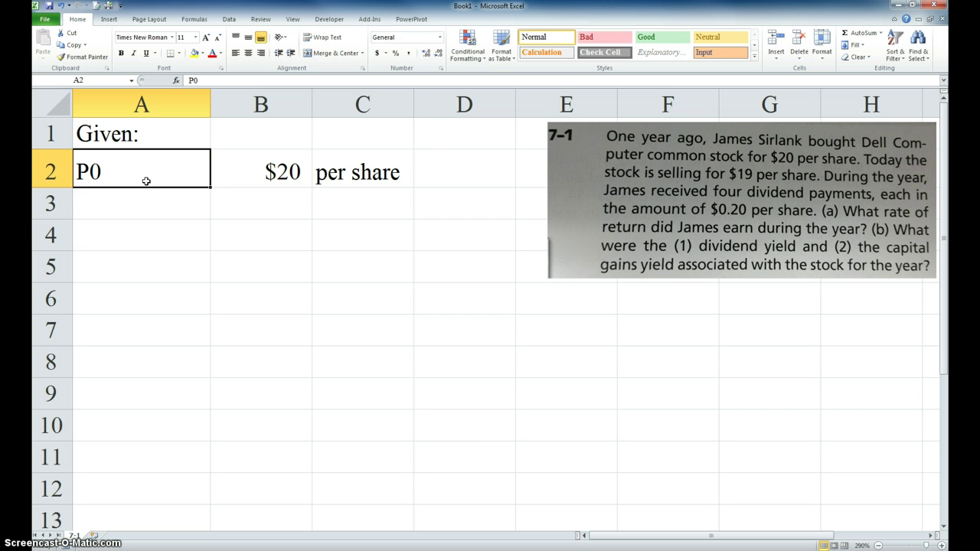
double_click(114, 173)
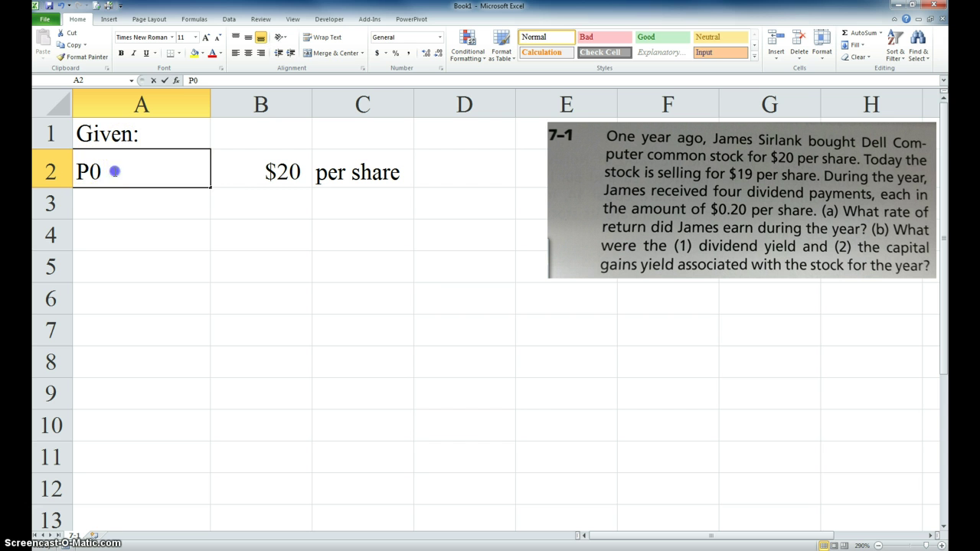
key("shift+Left")
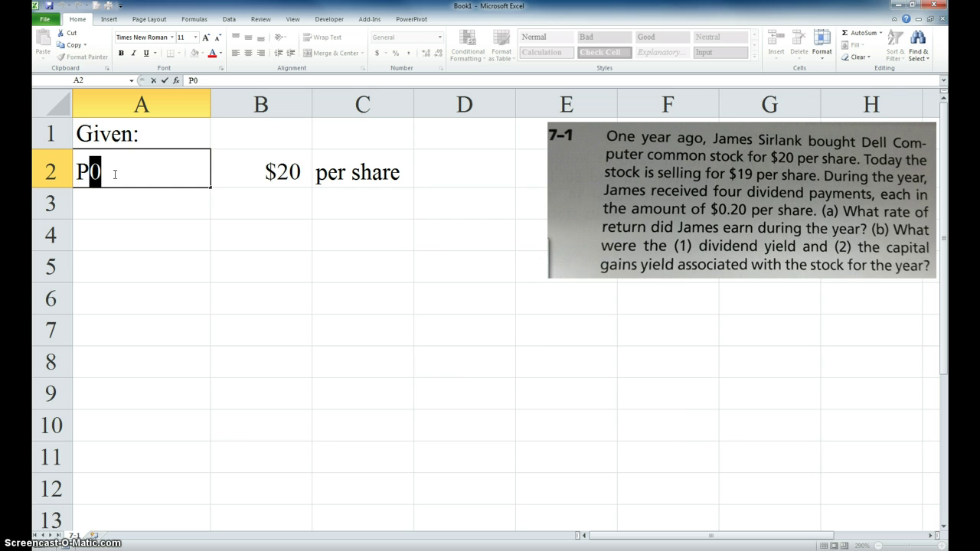
key("ctrl+1")
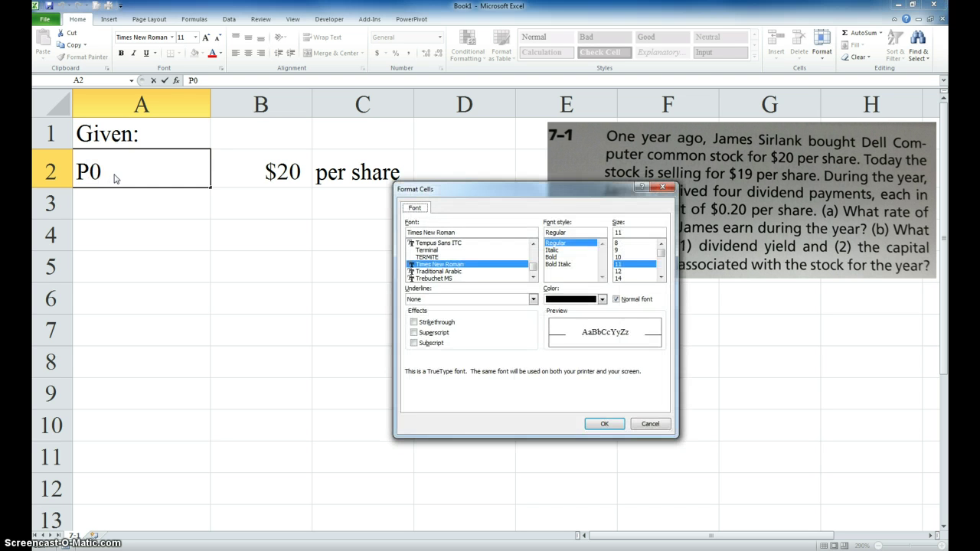
key("alt+b")
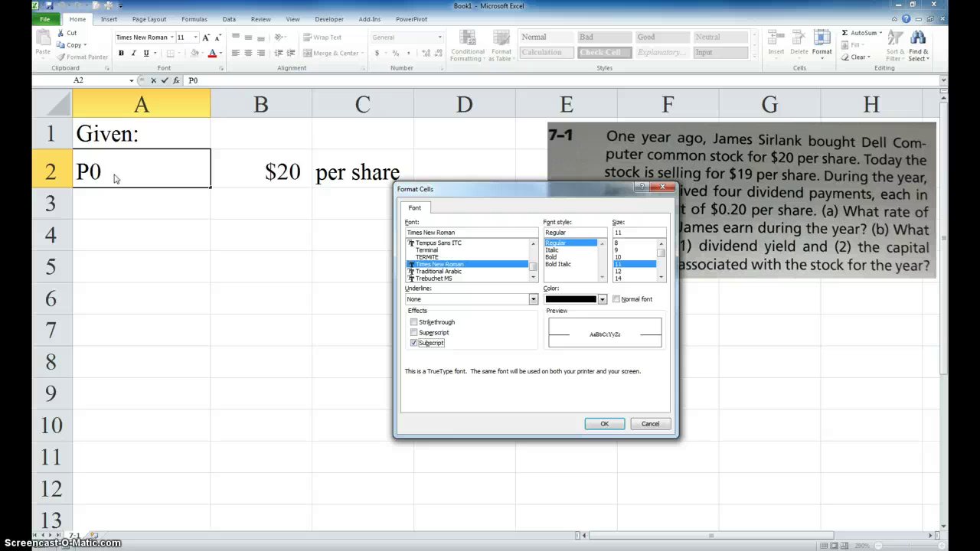
key("Return")
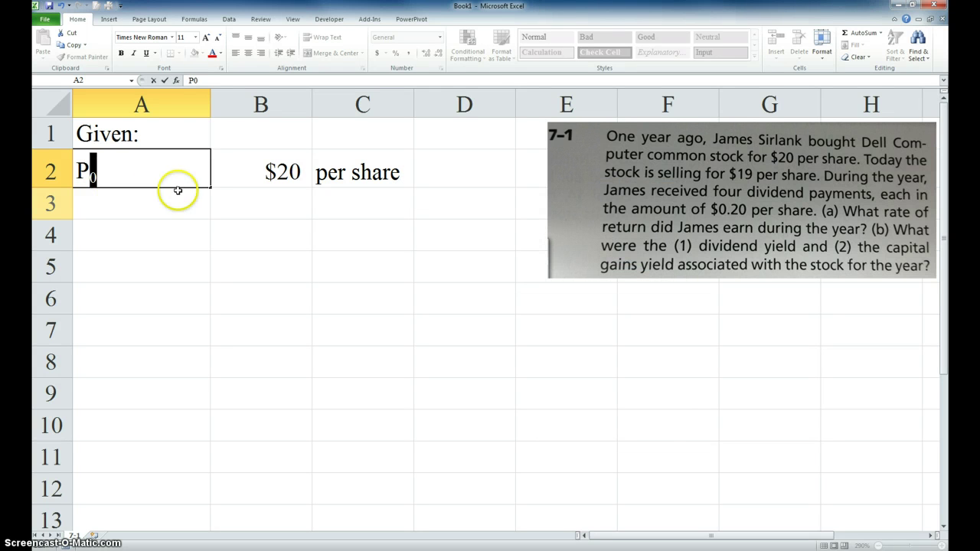
Step: Fill the A2 label down so A3 reads P₁
left_click(140, 259)
left_click(138, 177)
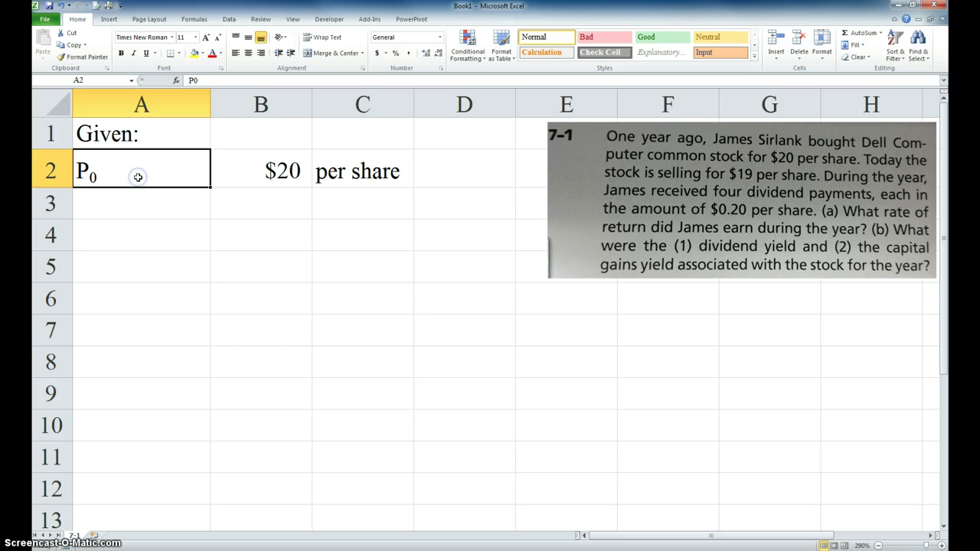
left_click_drag(210, 187, 219, 205)
Step: Enter $19 per share in B3:C3 and check the entries in rows 2–3
left_click(117, 211)
left_click(234, 214)
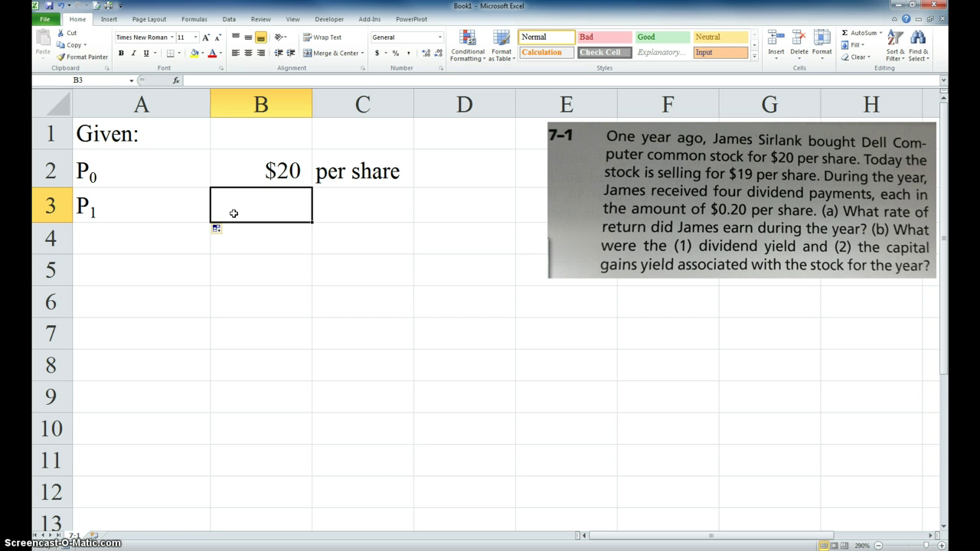
type("$19")
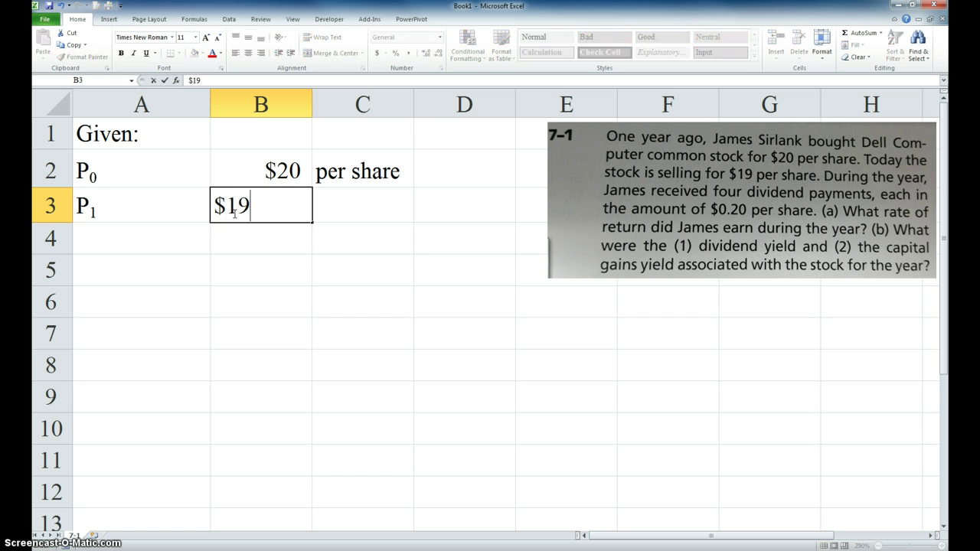
key("Tab")
type("per share")
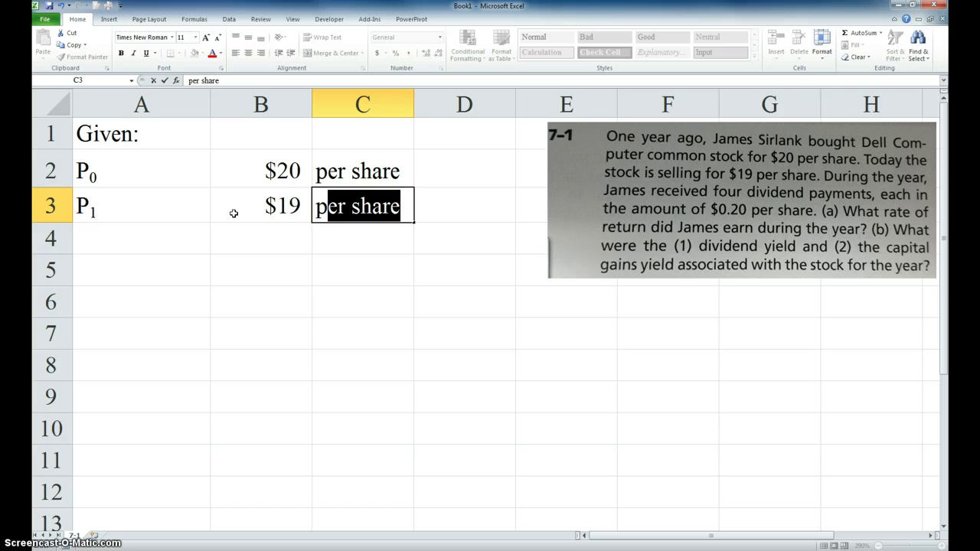
key("Return")
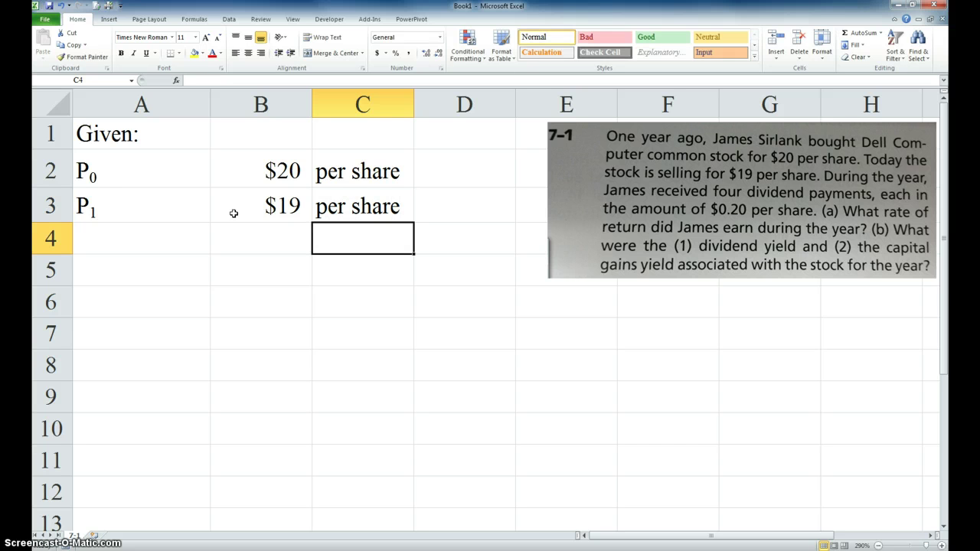
left_click(115, 171)
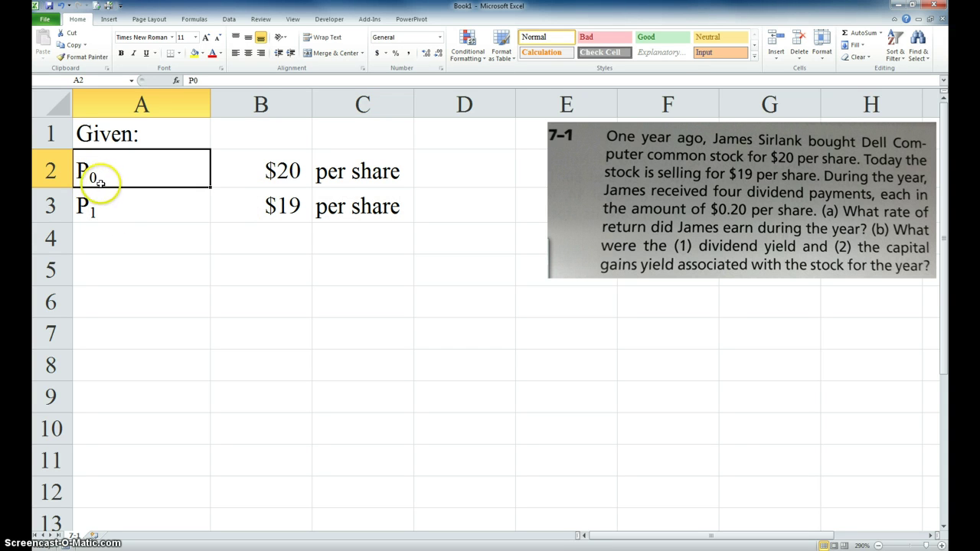
left_click(262, 180)
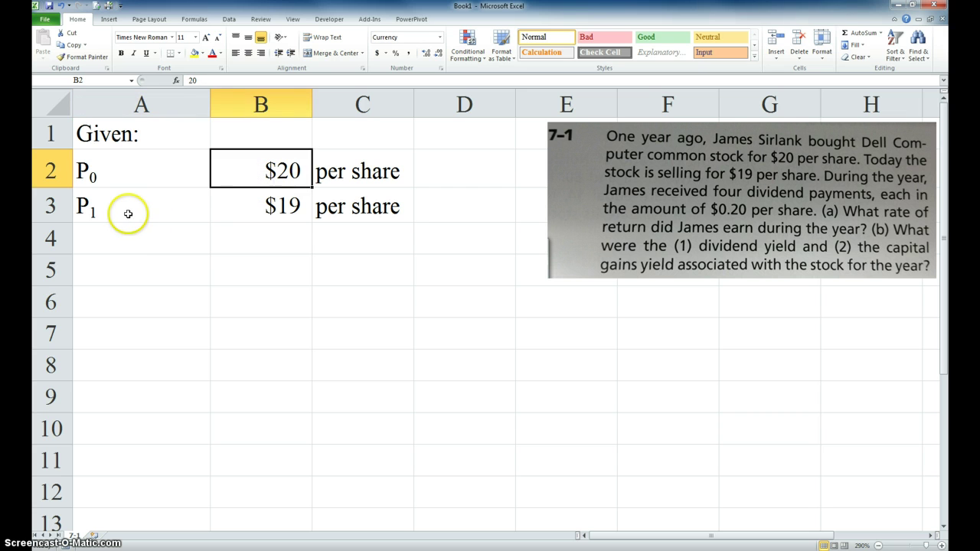
left_click(127, 210)
left_click(256, 214)
Step: Fill row 4 with D, $0.20, 4 and 'times'
left_click(124, 240)
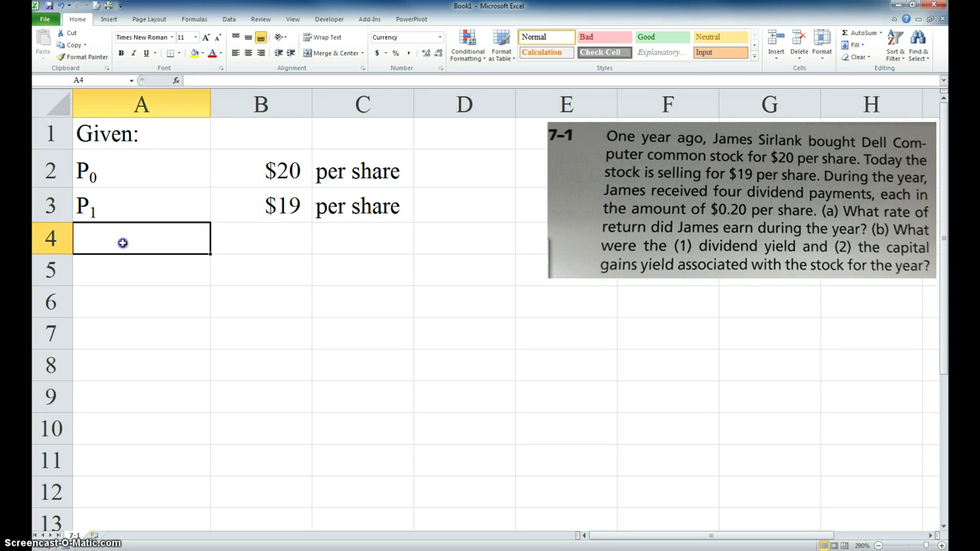
type("D")
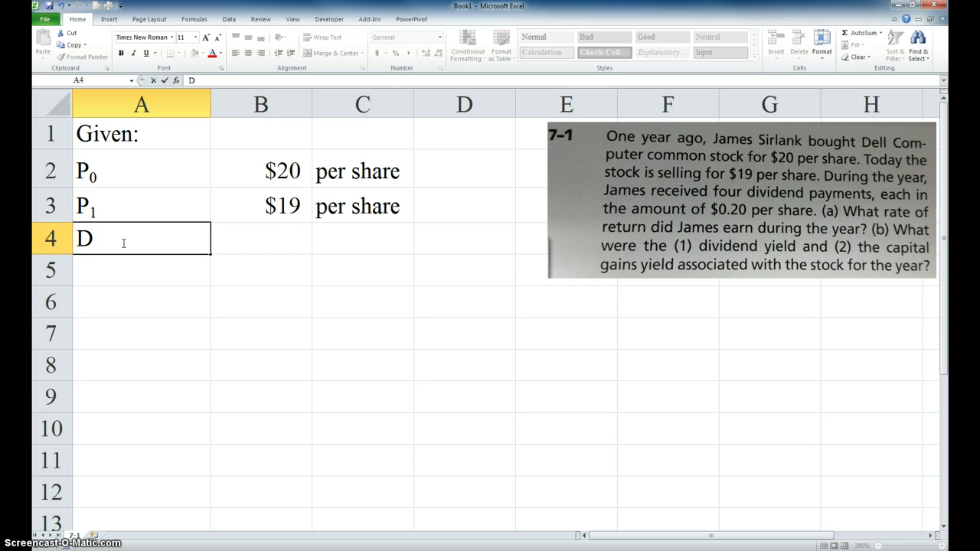
key("Tab")
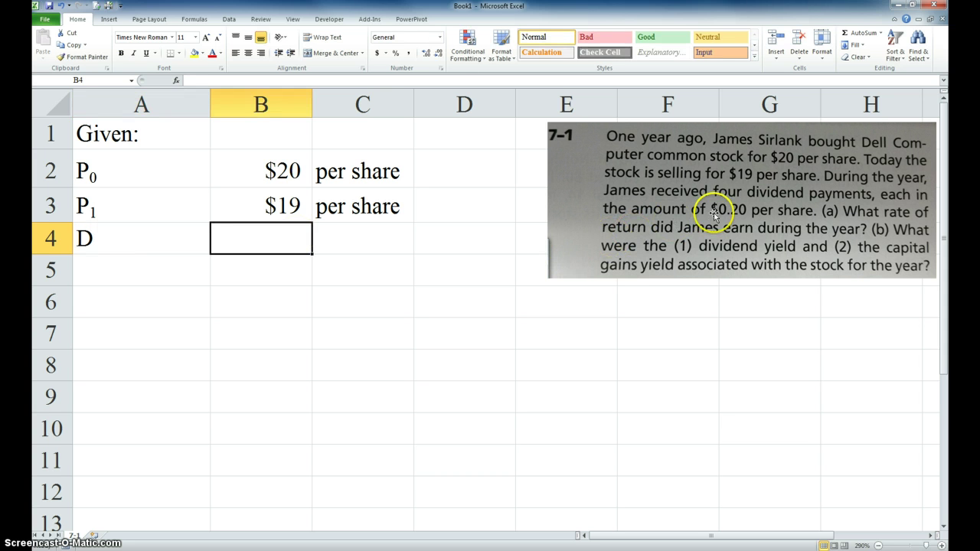
type("$0")
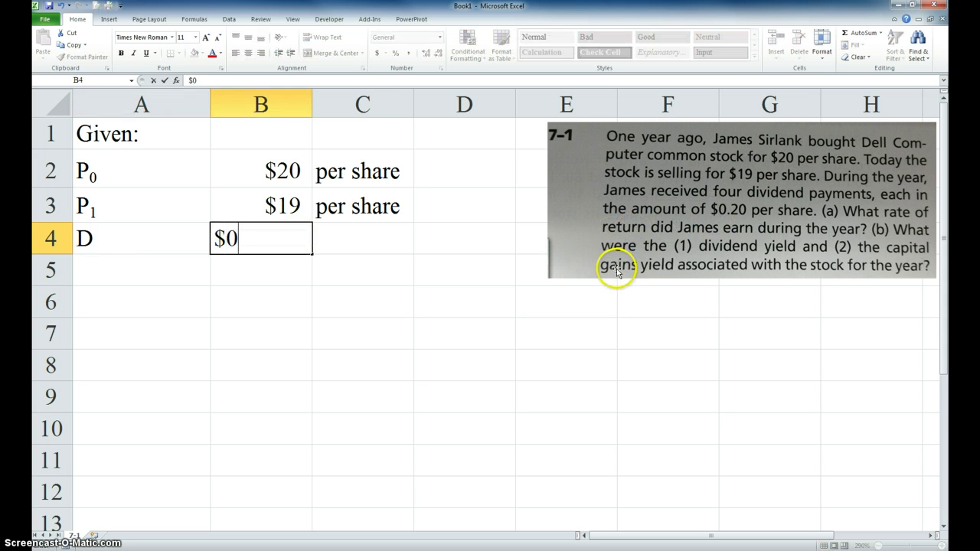
type(".20")
key("Tab")
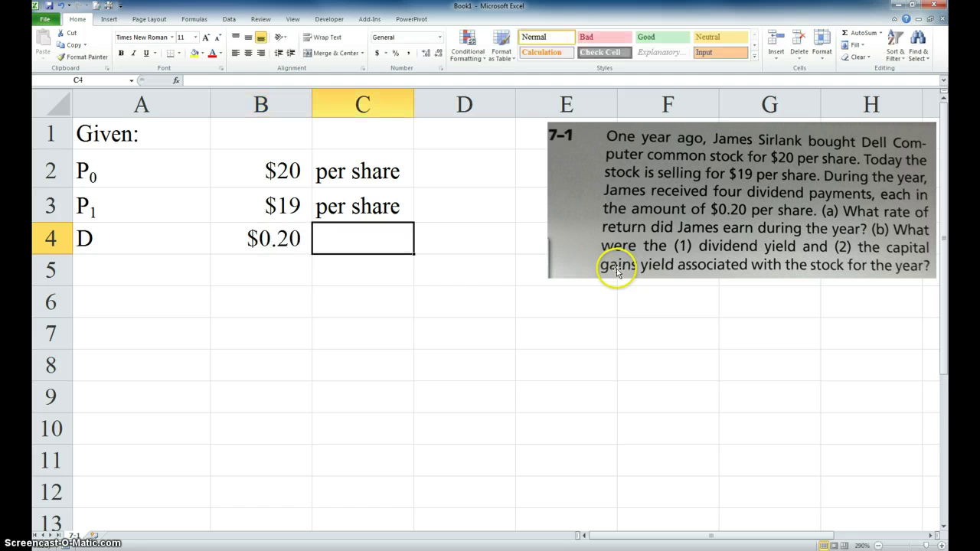
type("4")
key("Tab")
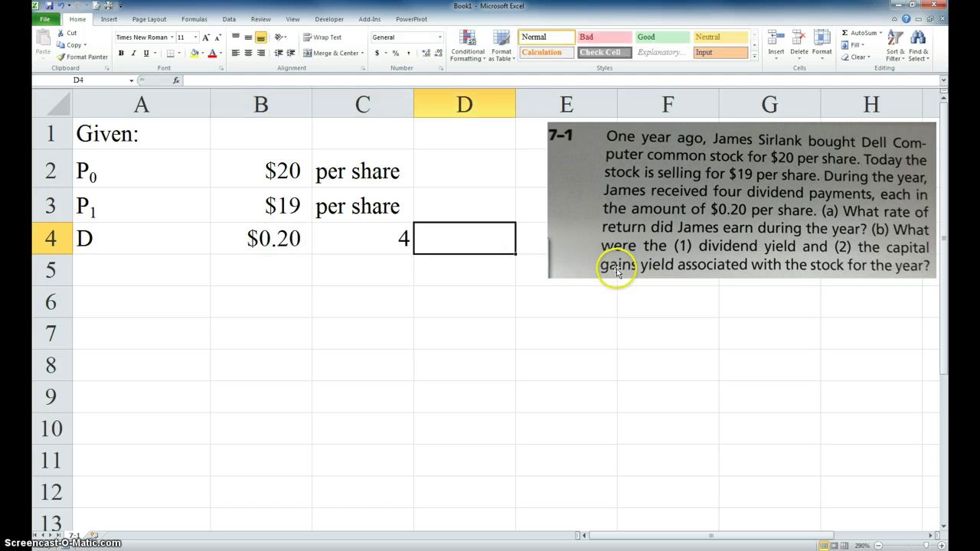
type("to,")
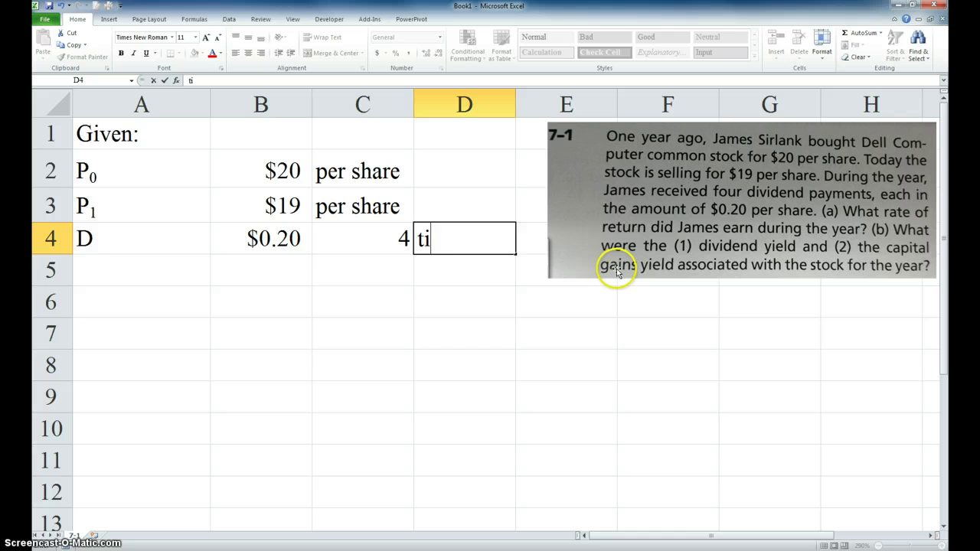
type("mes")
key("Return")
left_click(50, 328)
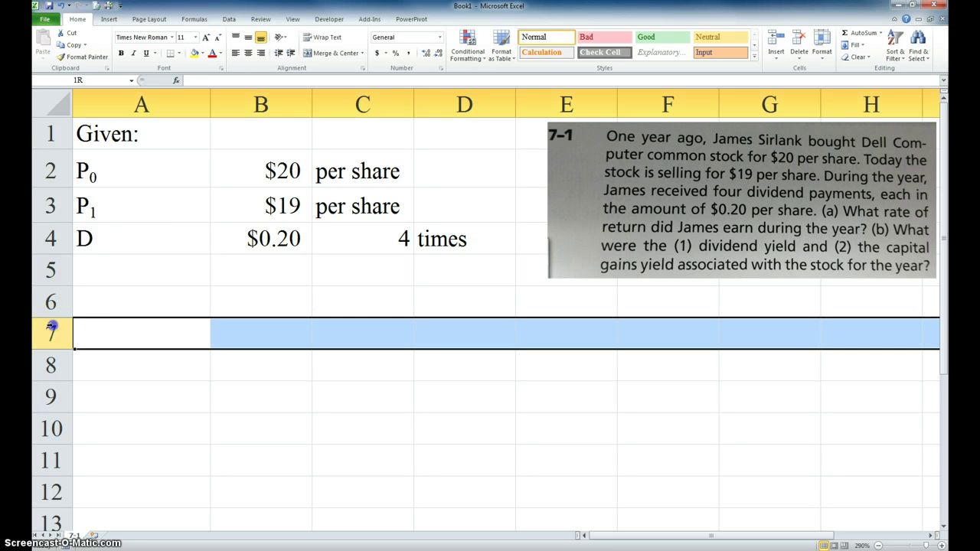
Step: Add the Find heading in A5 with labels r, div yld and cap gains yld below it
left_click(137, 278)
type("Find:")
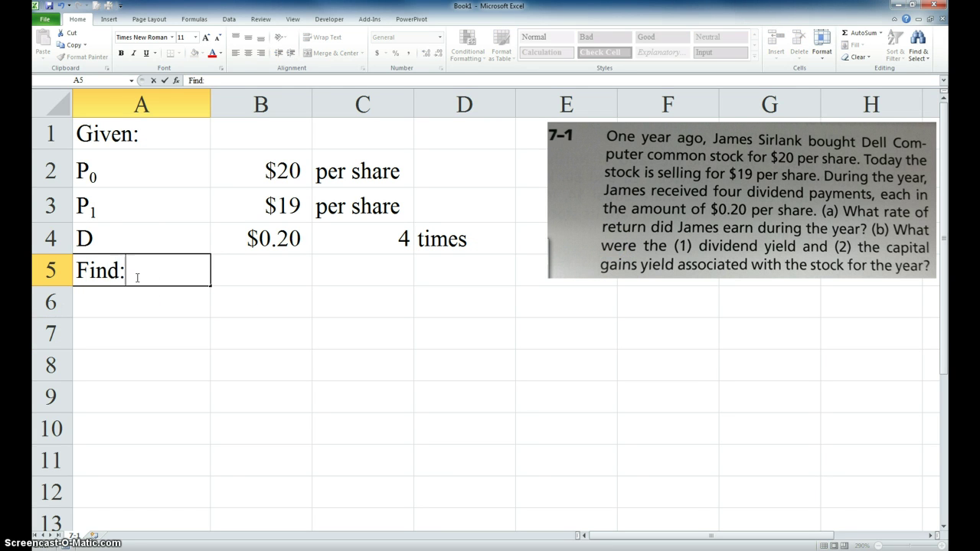
key("Return")
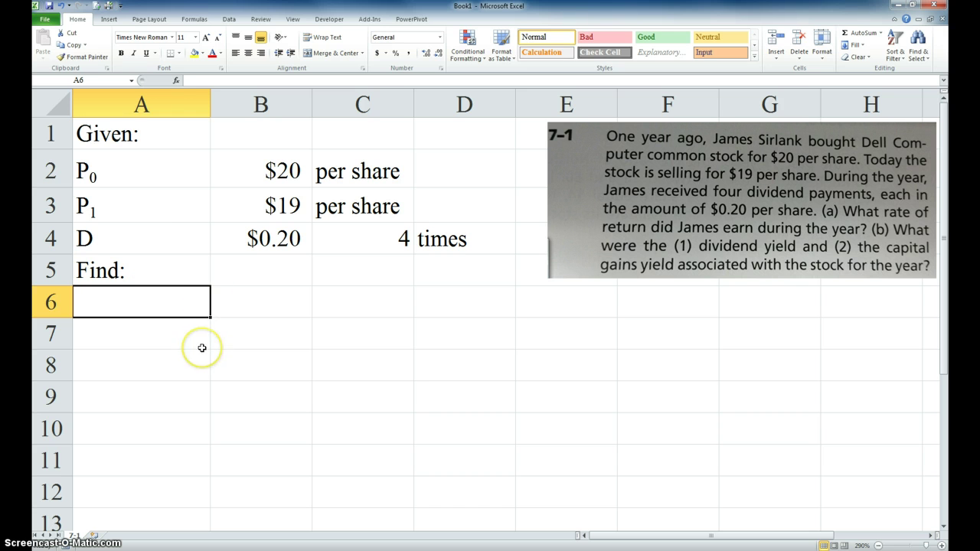
type("r")
key("Return")
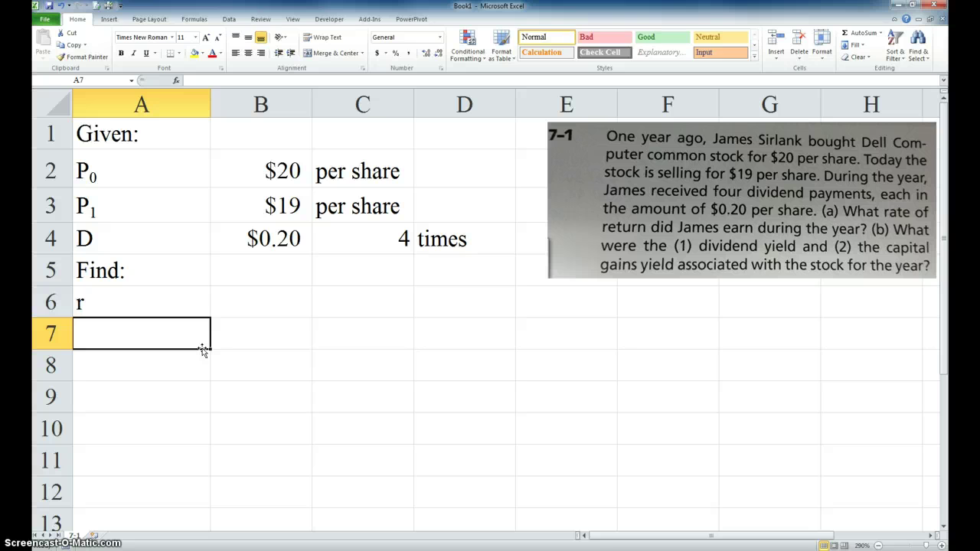
type("div hi")
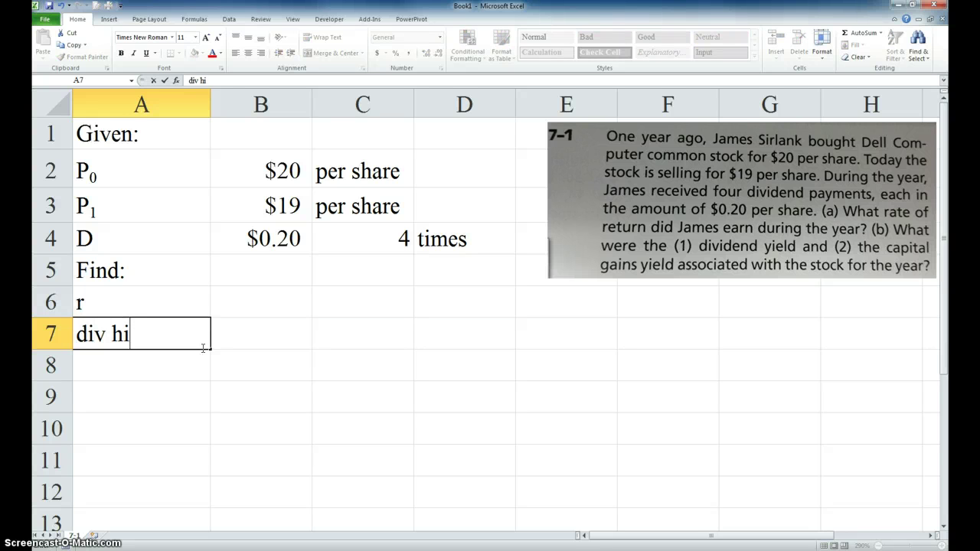
key("BackSpace")
type("yi")
type("ld")
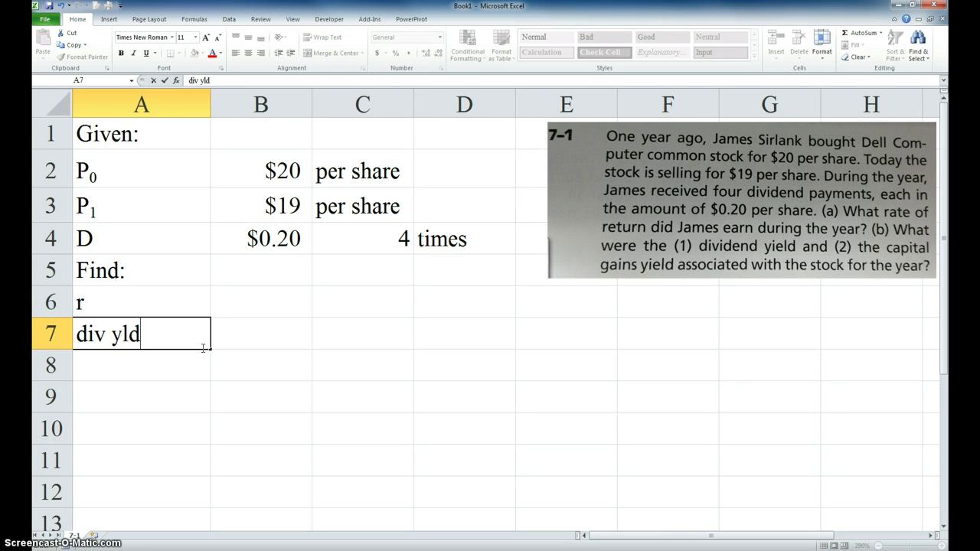
key("Return")
type("cp")
type("ap gains ")
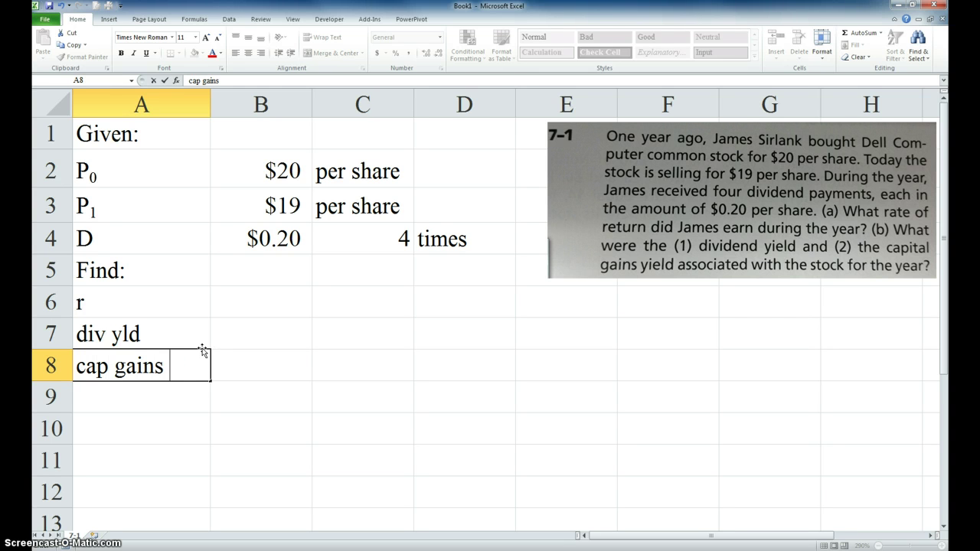
type("hyld")
left_click(169, 429)
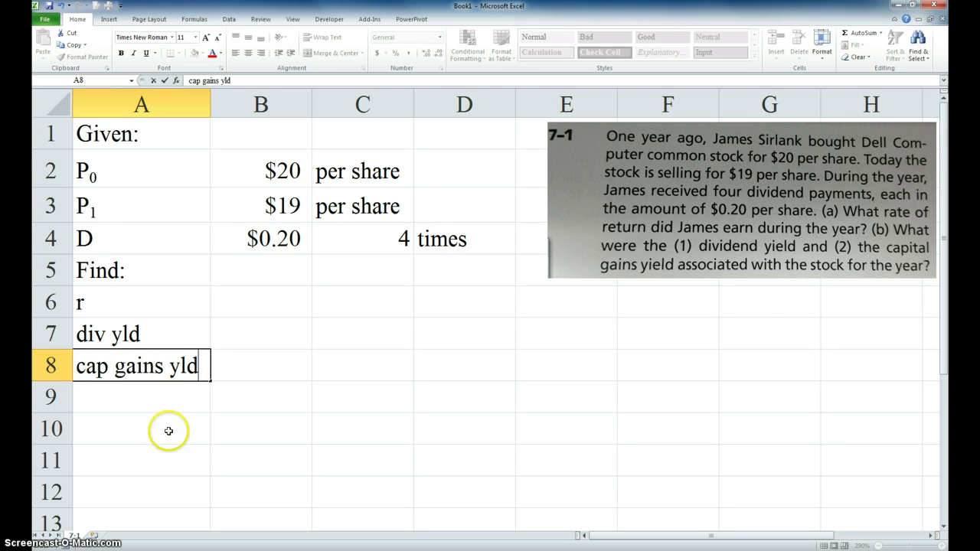
Step: Mark each unknown with '?' in B6, B7 and B8
left_click(268, 308)
type("?")
key("Return")
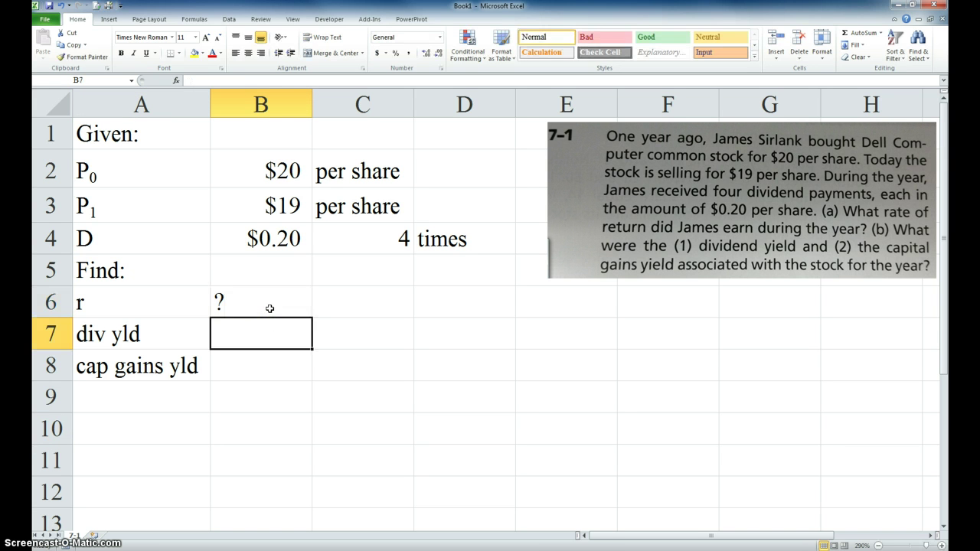
type("?")
key("Return")
type("?")
key("Return")
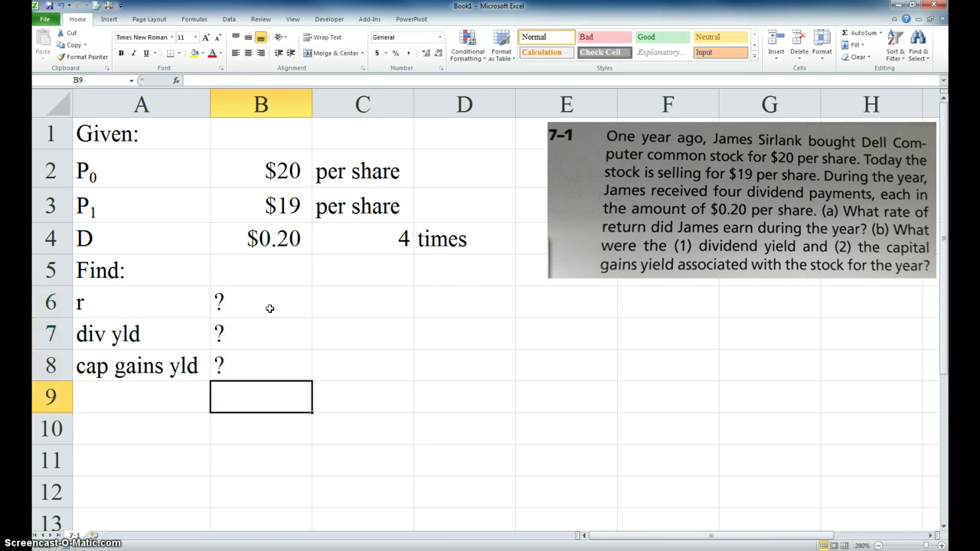
left_click(143, 396)
type("Sout")
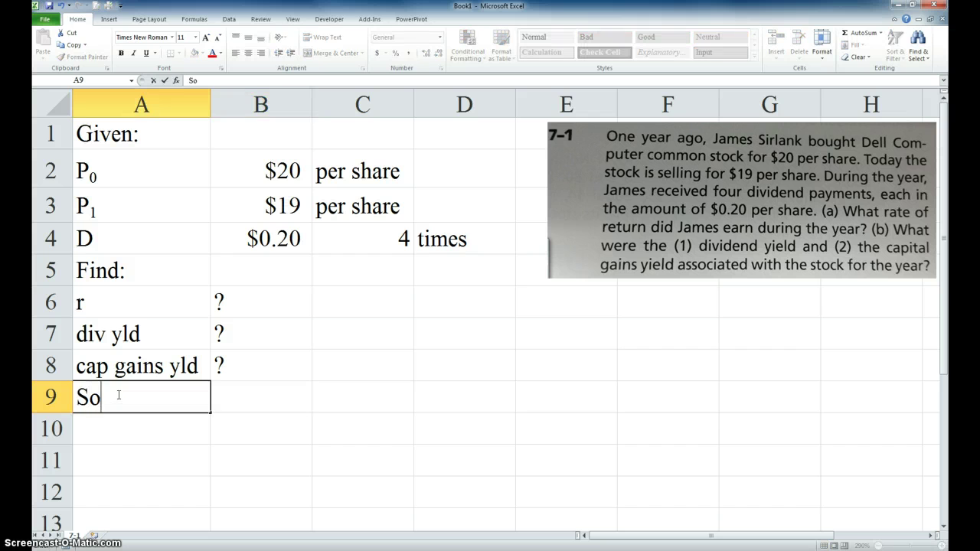
key("BackSpace")
key("BackSpace")
type("lution:")
key("Return")
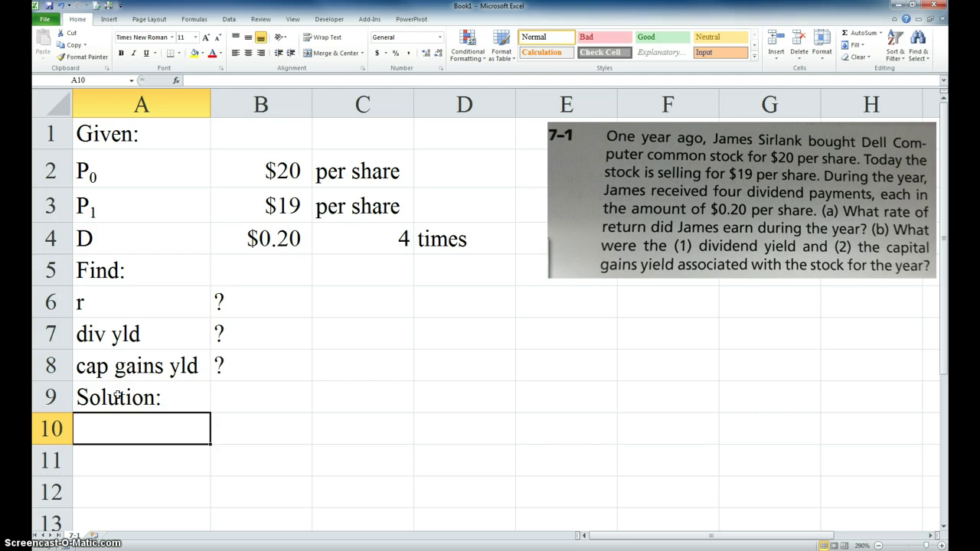
left_click_drag(115, 303, 112, 357)
right_click(134, 305)
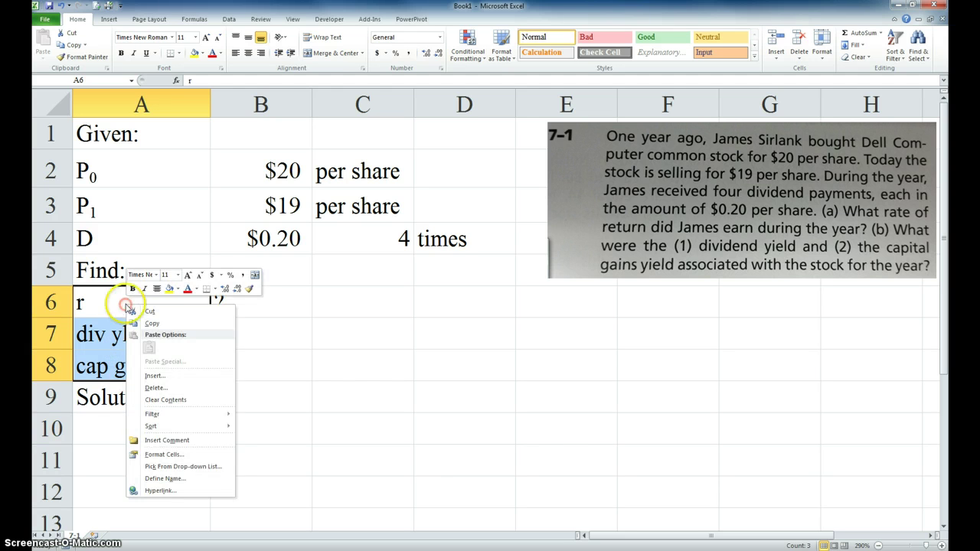
left_click(147, 327)
left_click(105, 418)
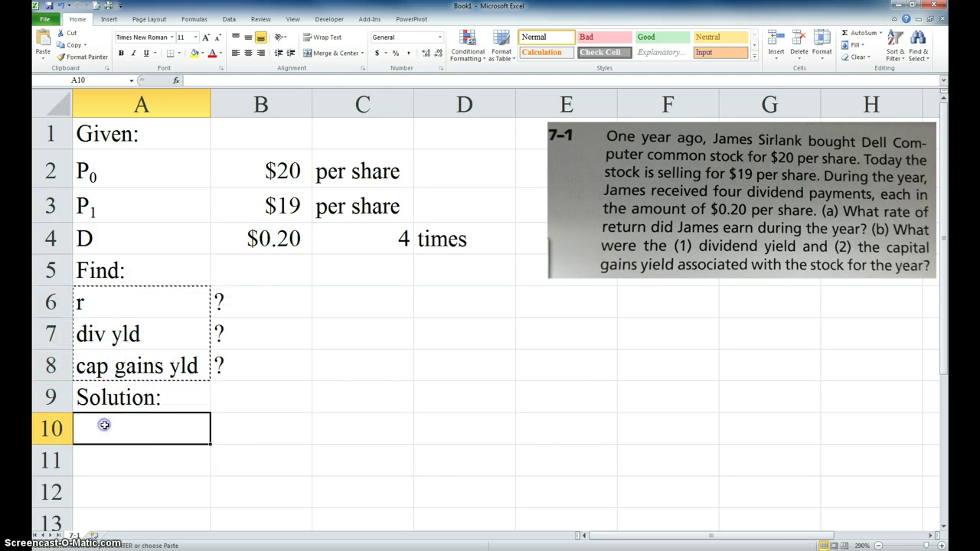
right_click(104, 418)
left_click(127, 275)
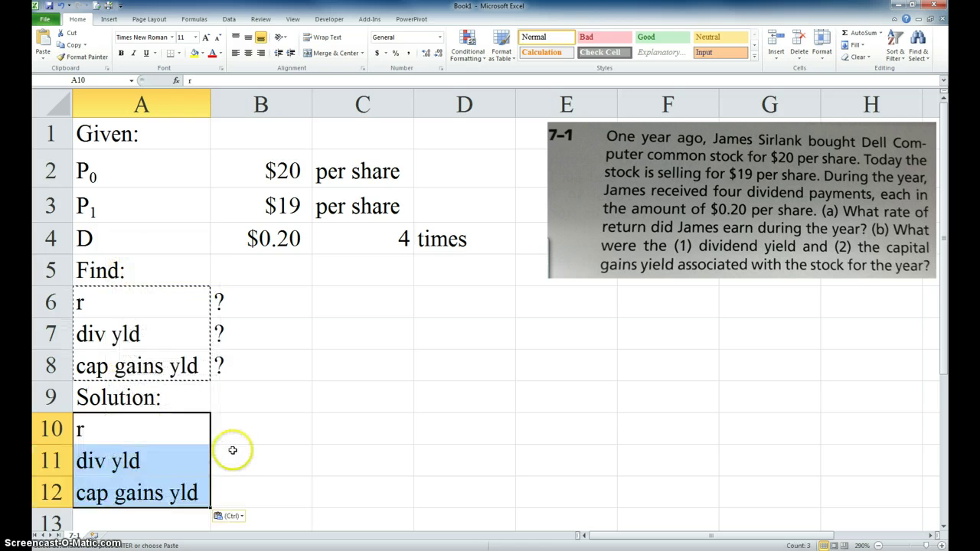
left_click(233, 452)
key("Escape")
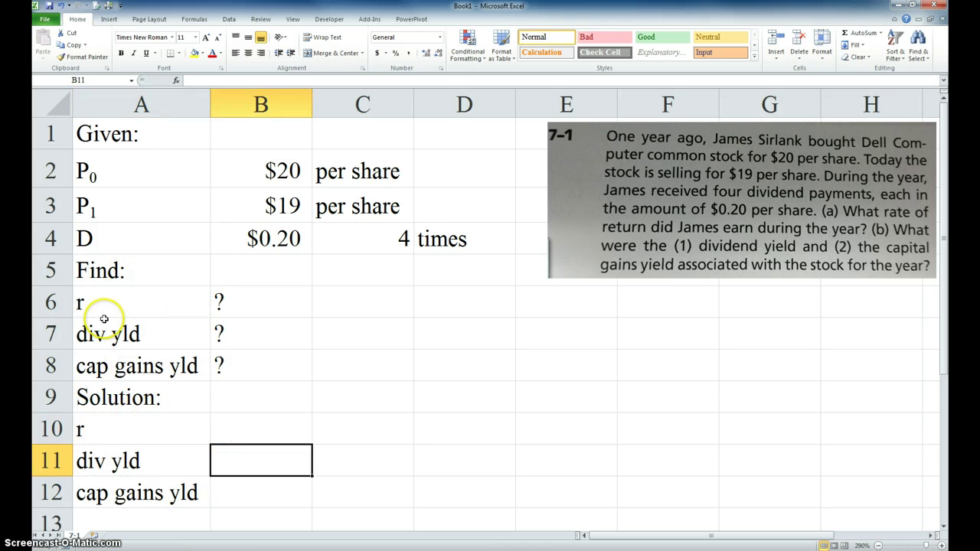
left_click(115, 128)
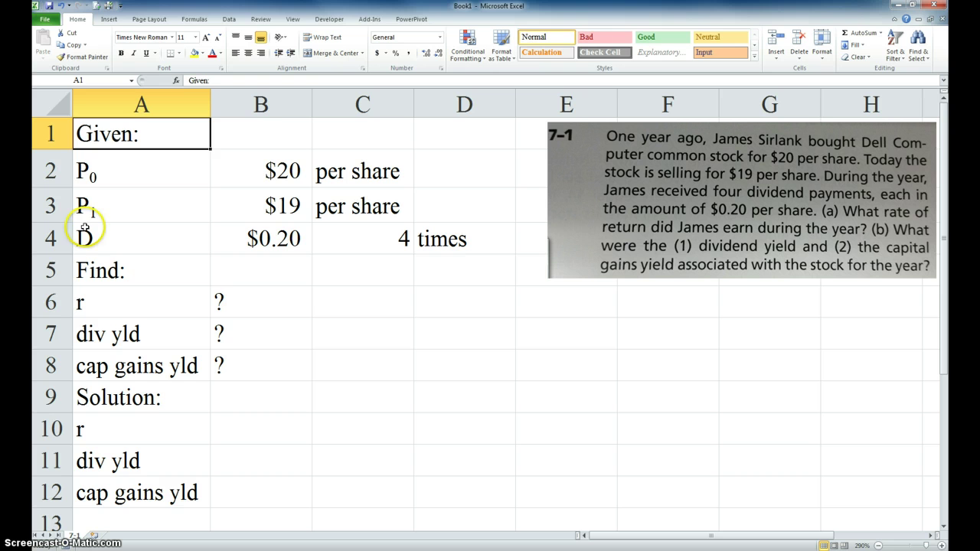
left_click(110, 272, "ctrl")
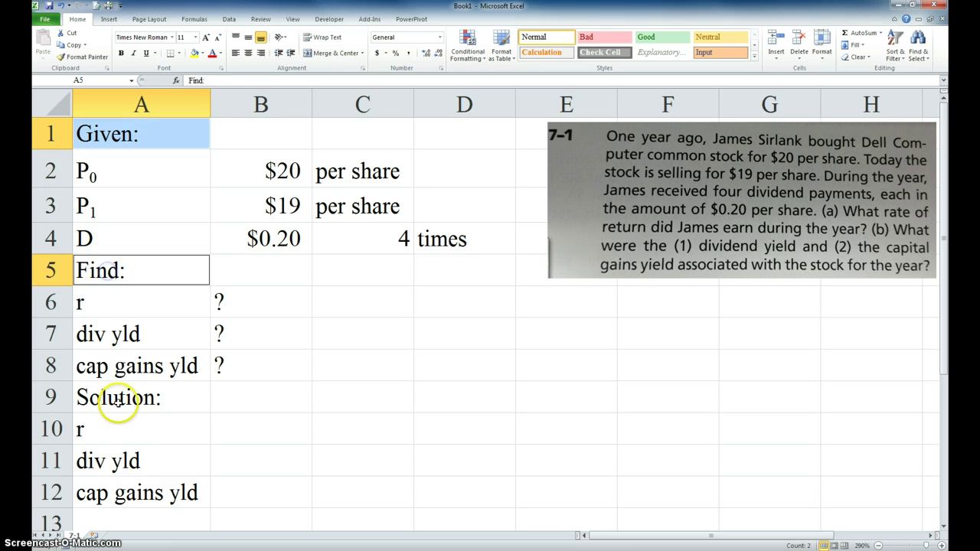
left_click(107, 399, "ctrl")
left_click(121, 53)
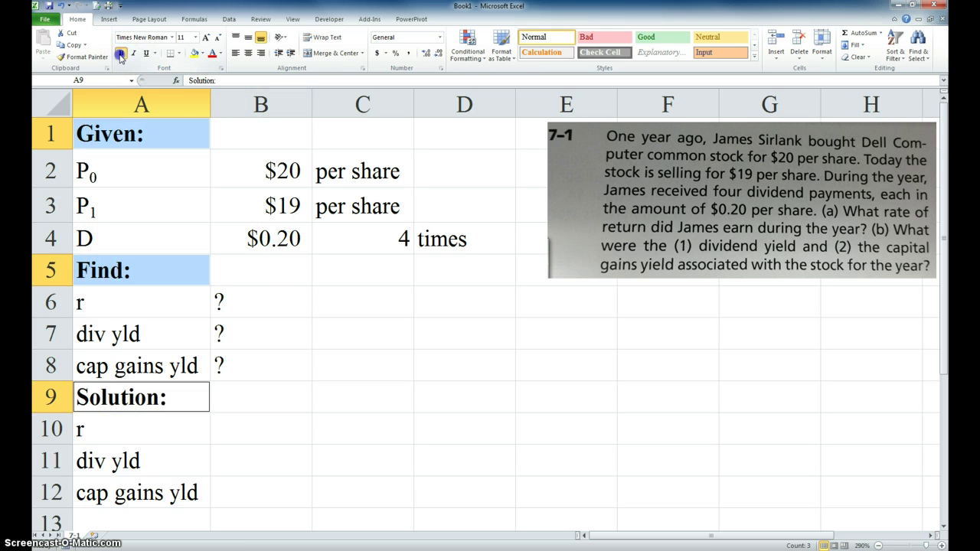
left_click(146, 53)
left_click(309, 341)
left_click(247, 435)
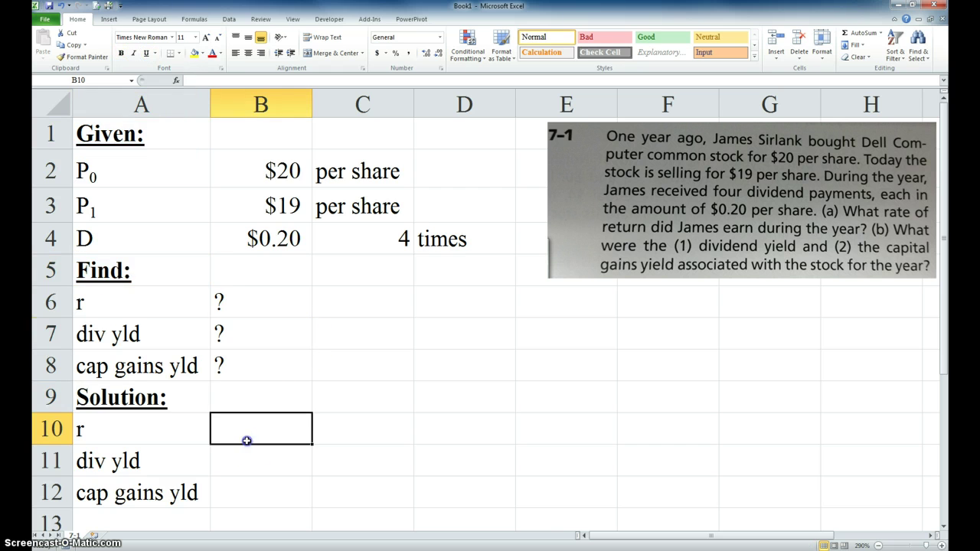
scroll(246, 439, "down", 1)
scroll(239, 426, "up", 1)
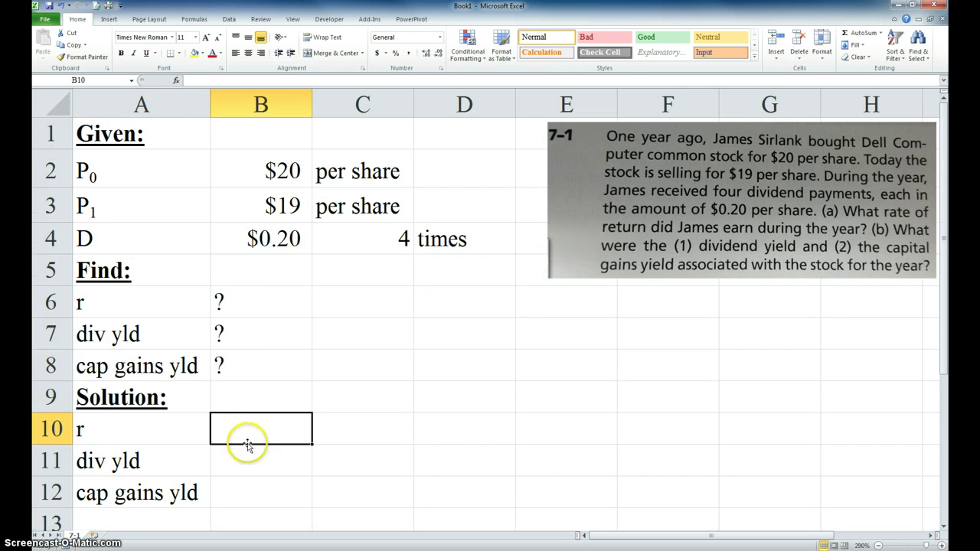
scroll(145, 434, "down", 2)
scroll(230, 375, "up", 1)
left_click(249, 369)
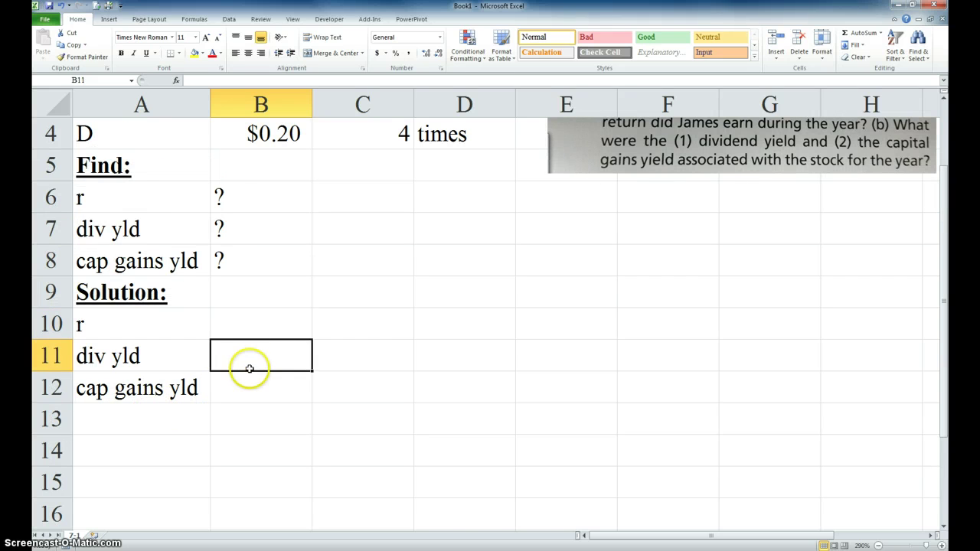
left_click(248, 381)
left_click(248, 347)
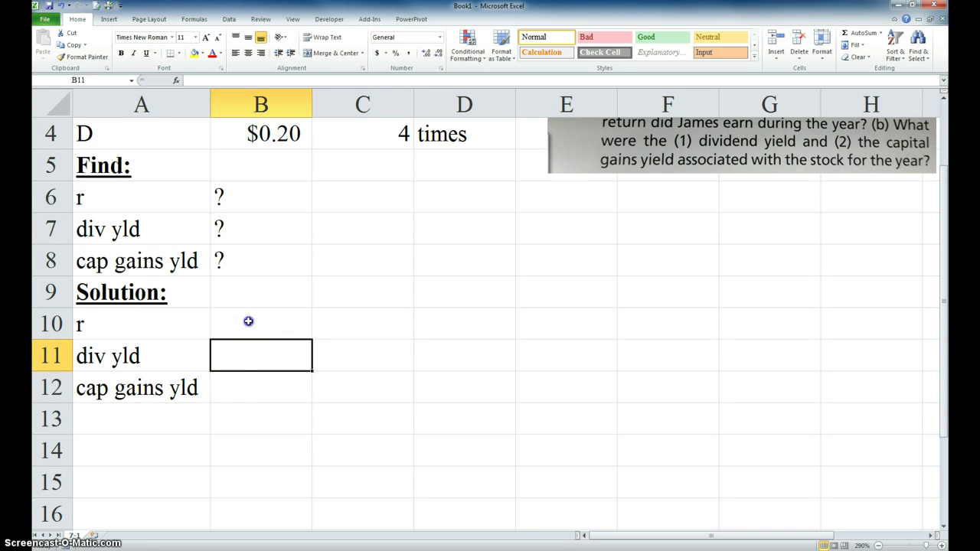
left_click(249, 321)
left_click(245, 355)
left_click(243, 385)
left_click(242, 363)
Step: Enter the dividend yield formula =B4*C4/B2 in B11
left_click(247, 396)
type("=")
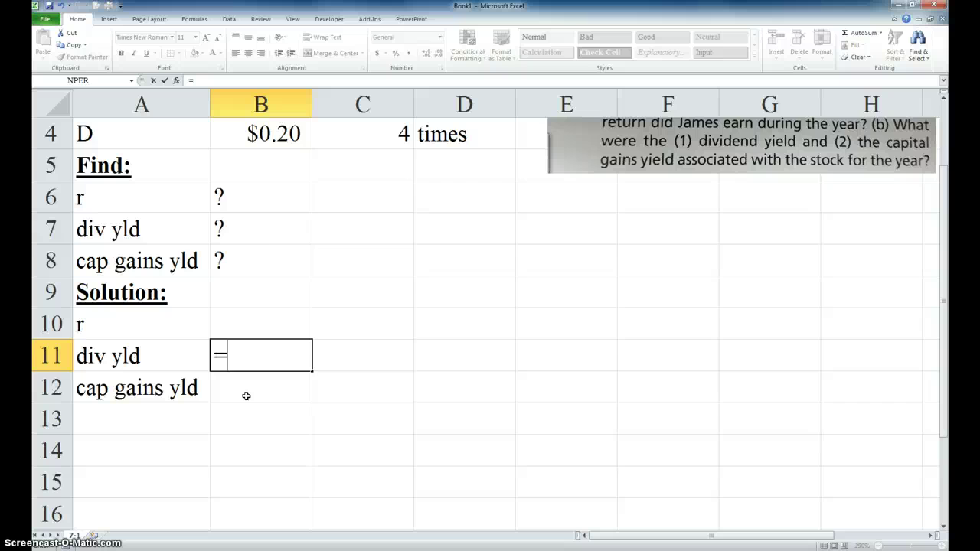
scroll(155, 243, "up", 1)
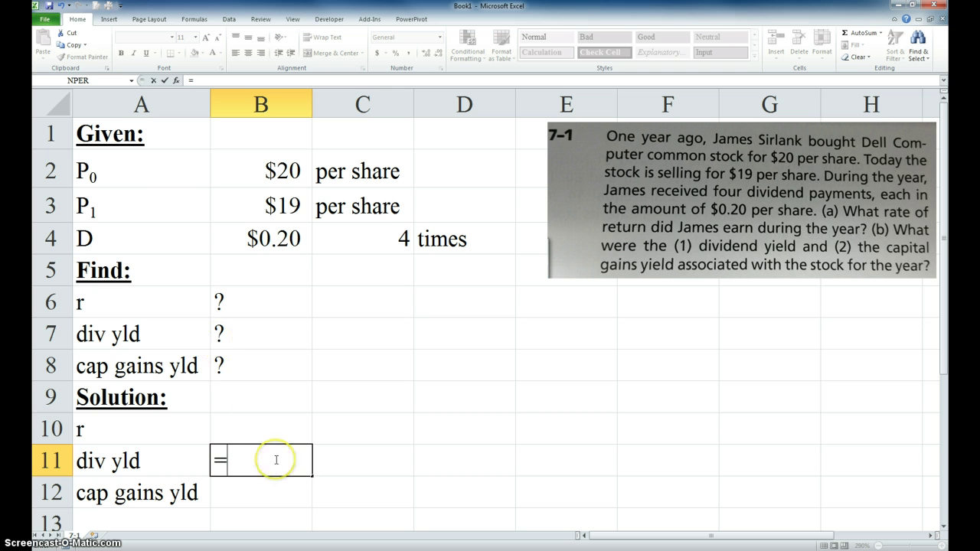
left_click(277, 239)
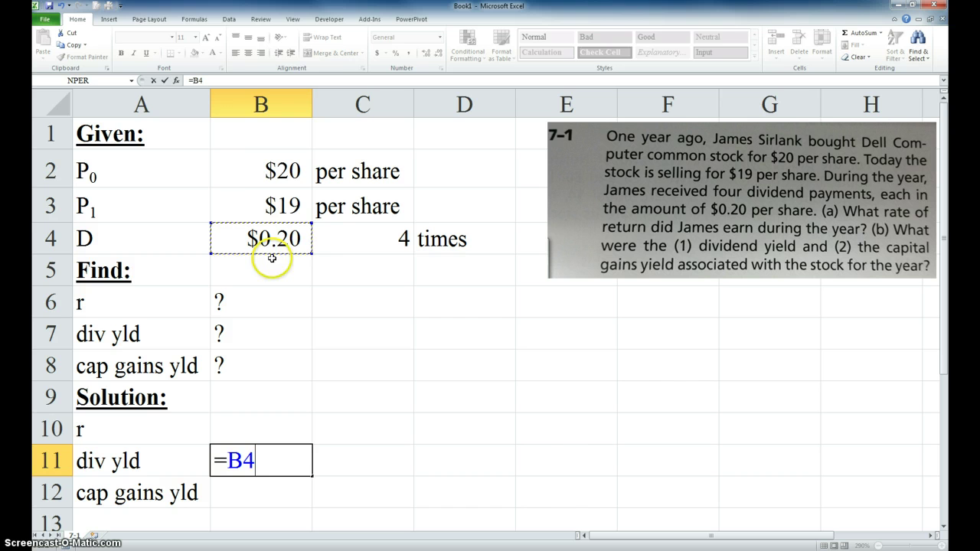
type("*")
left_click(359, 244)
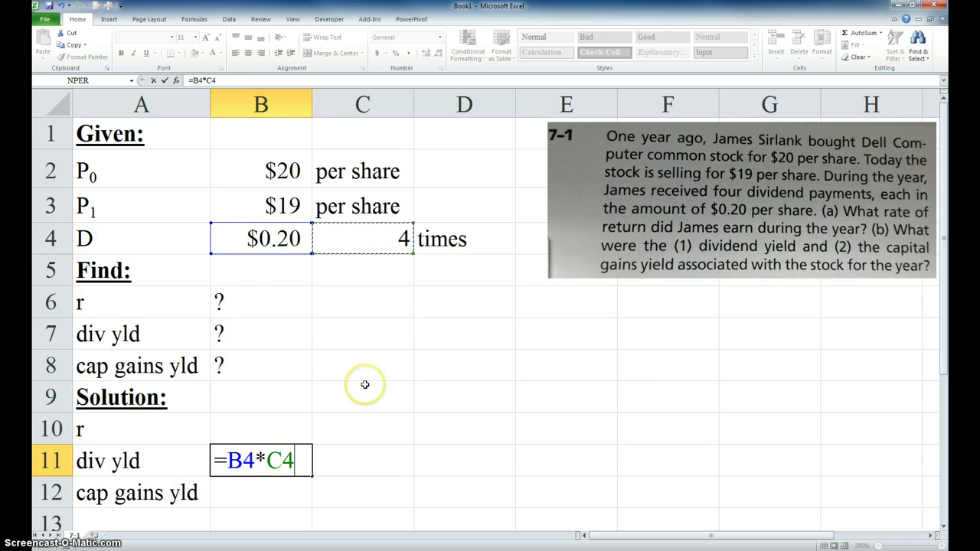
type("/")
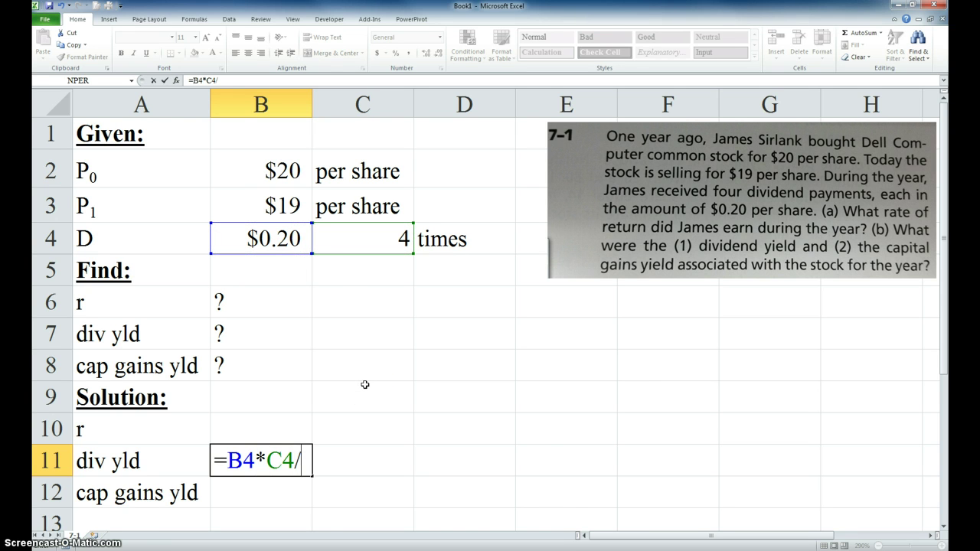
left_click(261, 175)
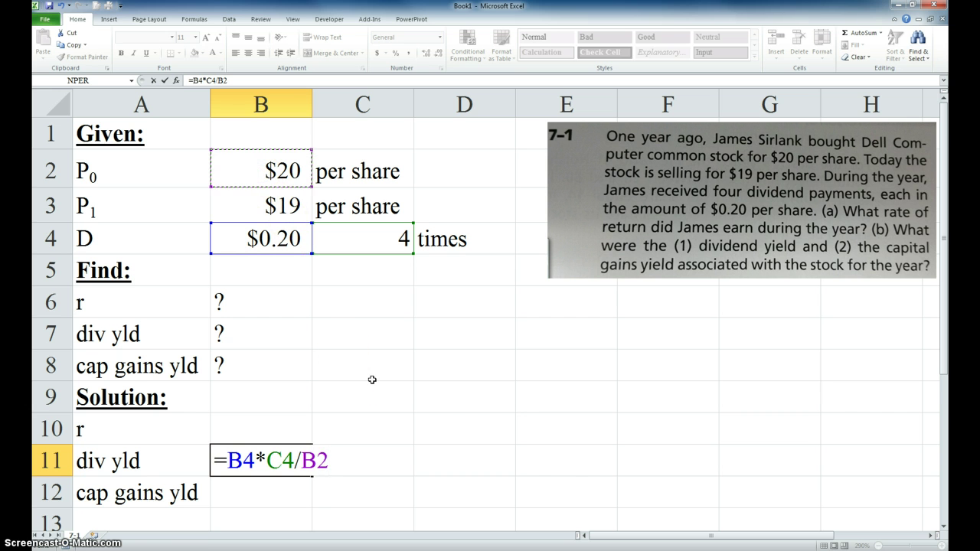
key("Return")
Step: Format B11 as a percentage with two decimals, showing 4.00%
left_click(268, 461)
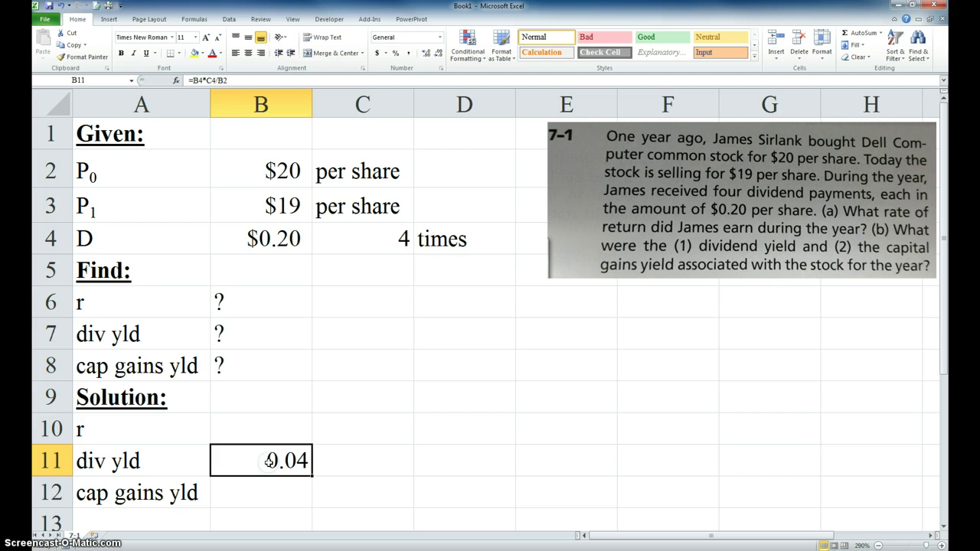
left_click(396, 54)
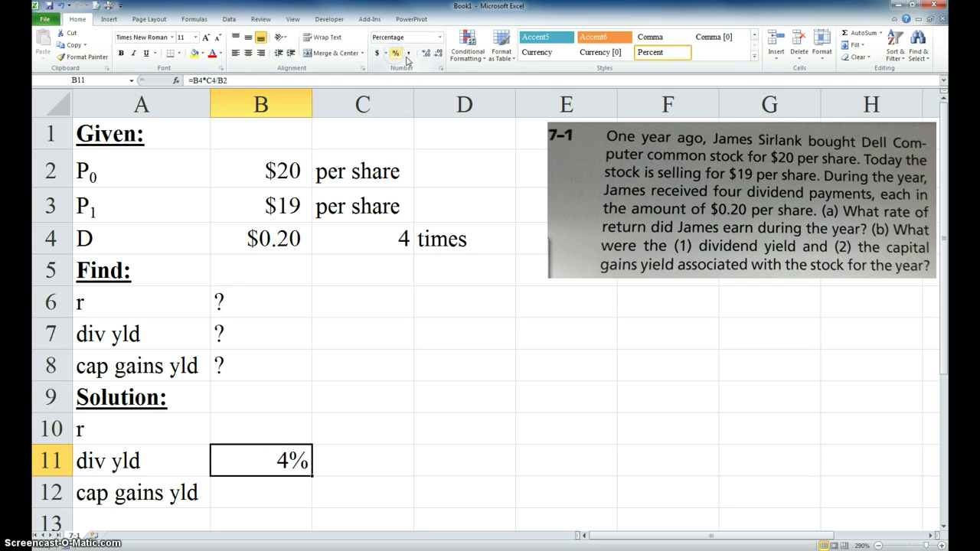
left_click(427, 53)
left_click(427, 53)
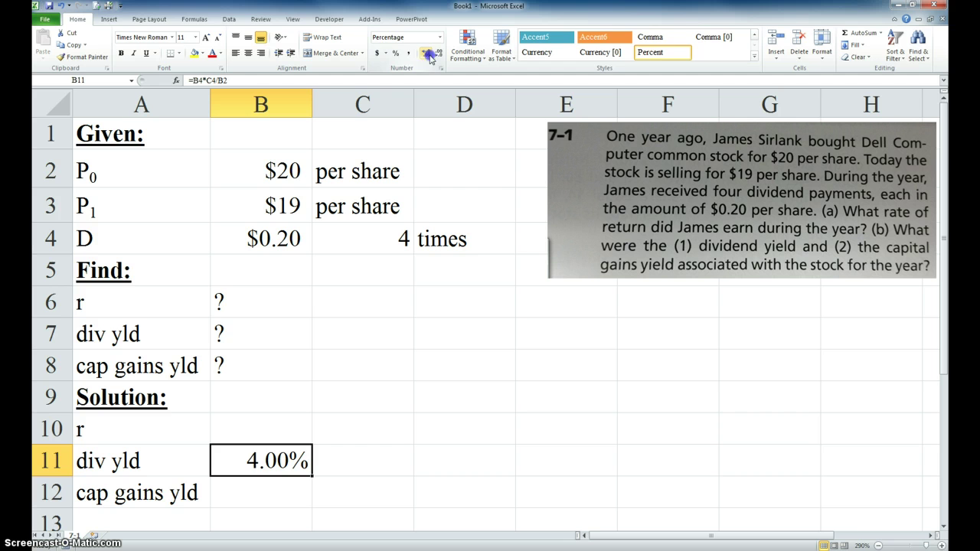
left_click(244, 479)
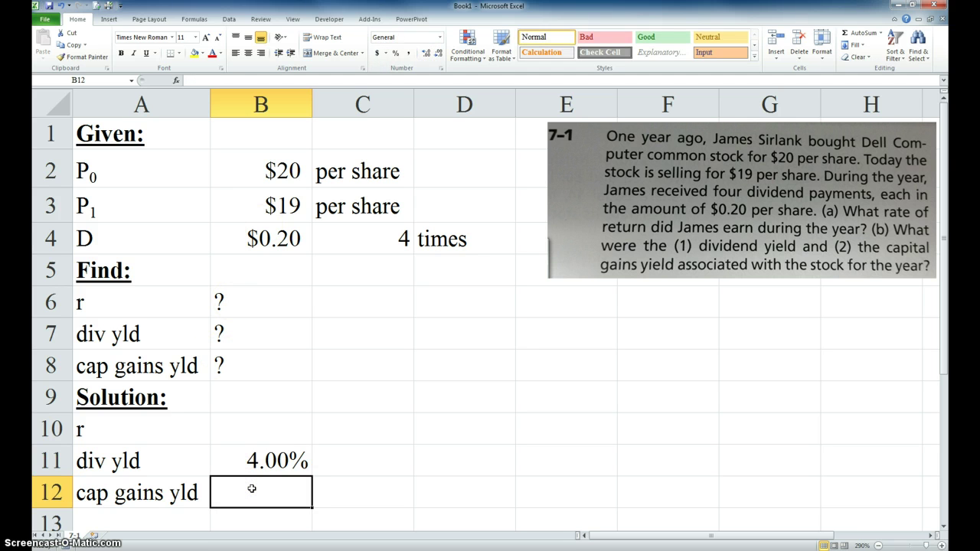
Step: Enter the capital gains yield formula =(B3-B2)/B2 in B12
type("=(")
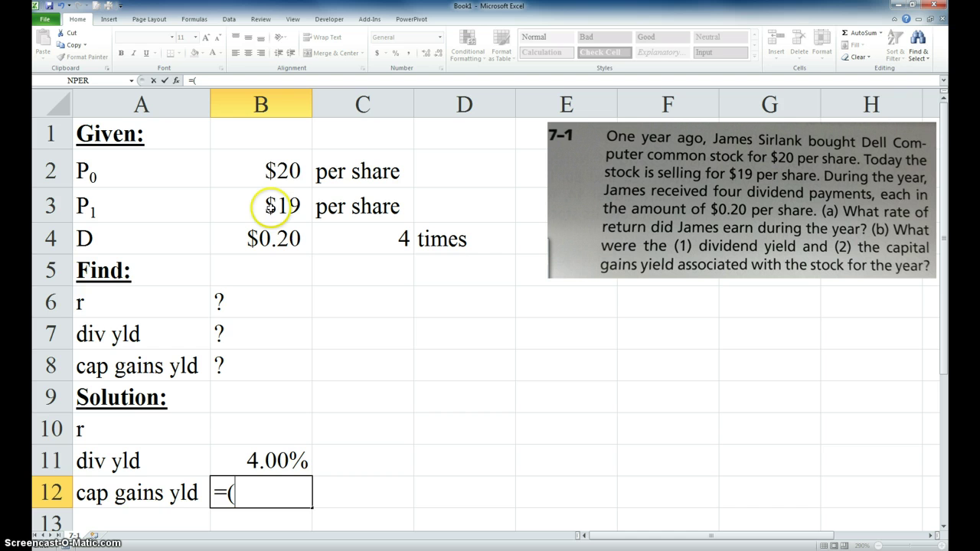
left_click(273, 207)
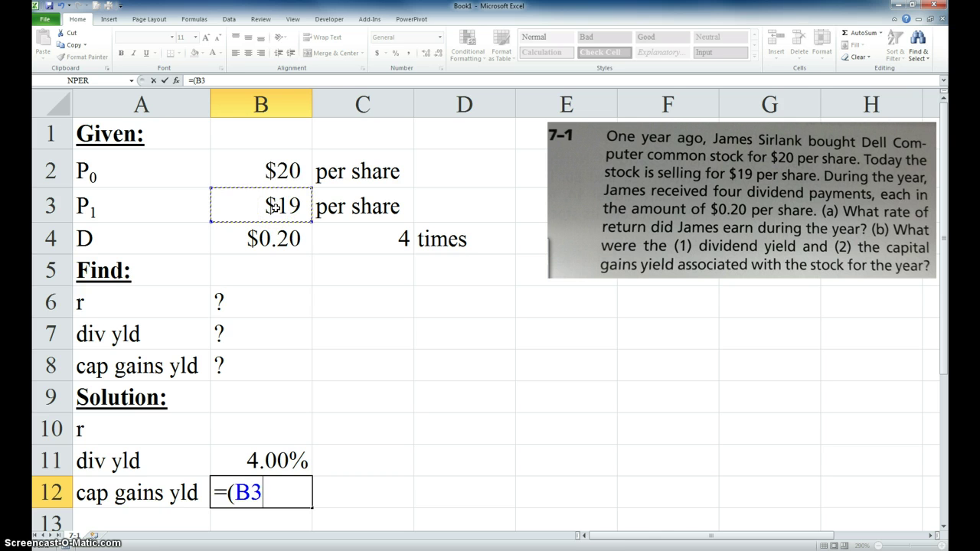
left_click(269, 171)
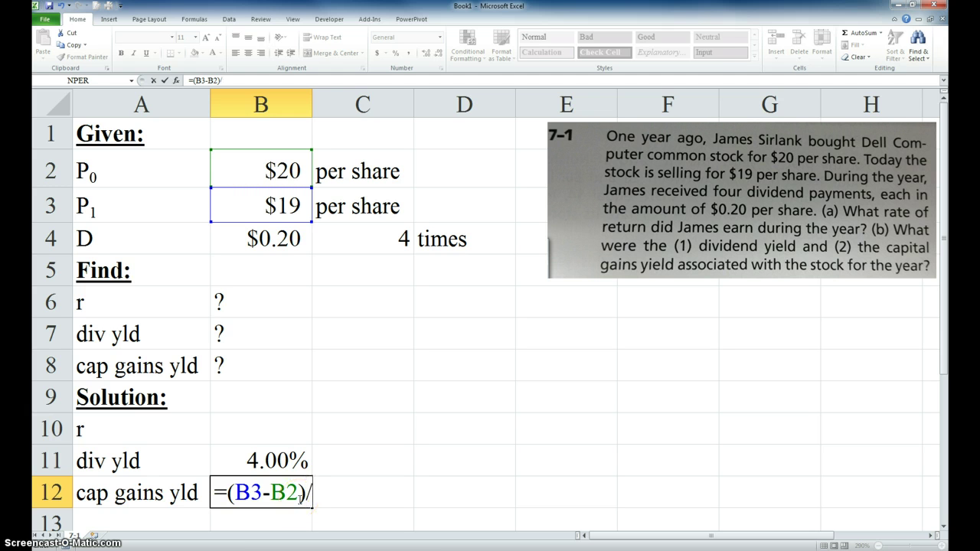
left_click(245, 173)
key("Return")
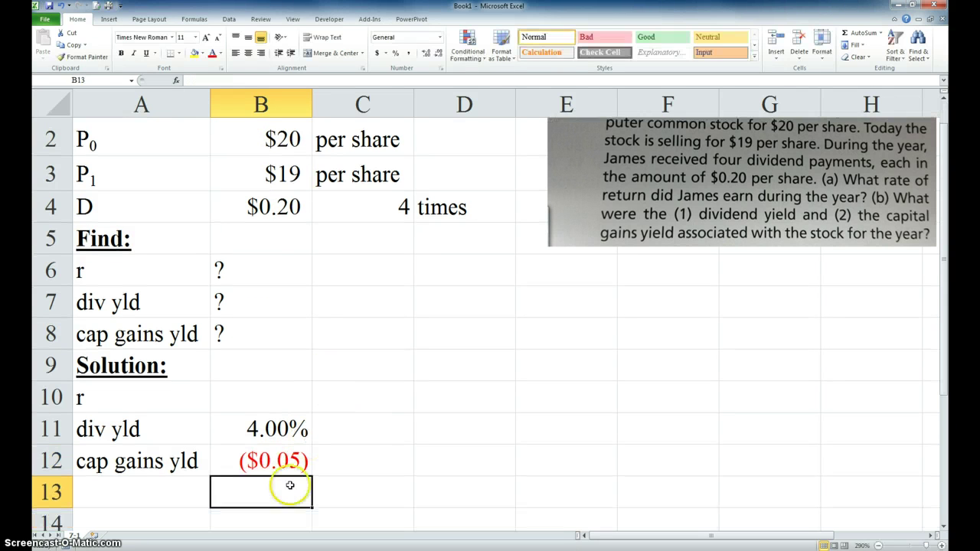
Step: Copy B11's percentage format to B12 with Format Painter, showing -5.00%
left_click(269, 463)
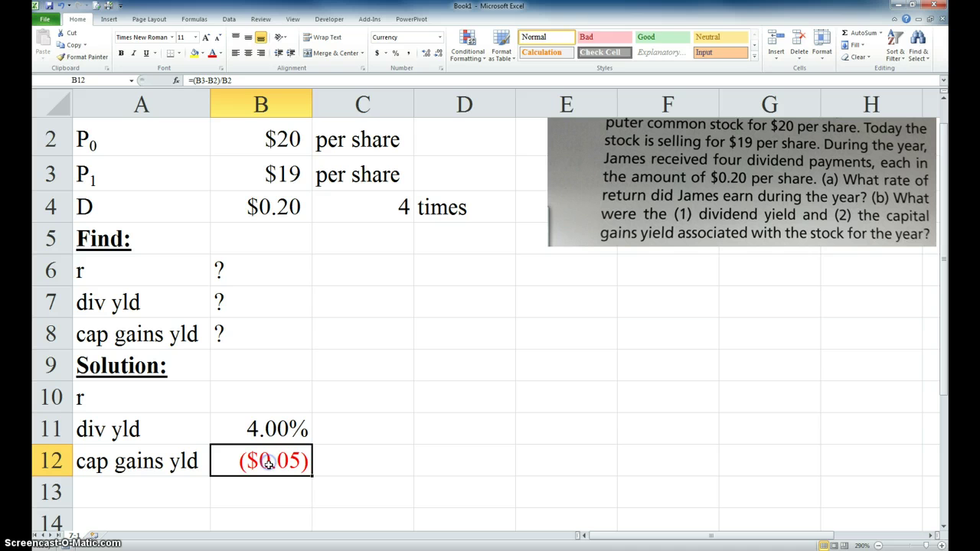
left_click(274, 429)
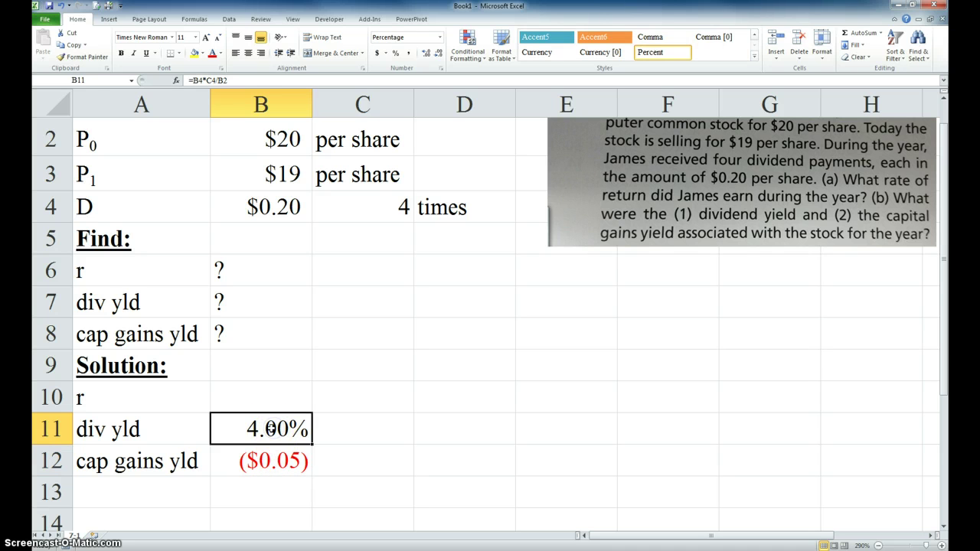
left_click(84, 57)
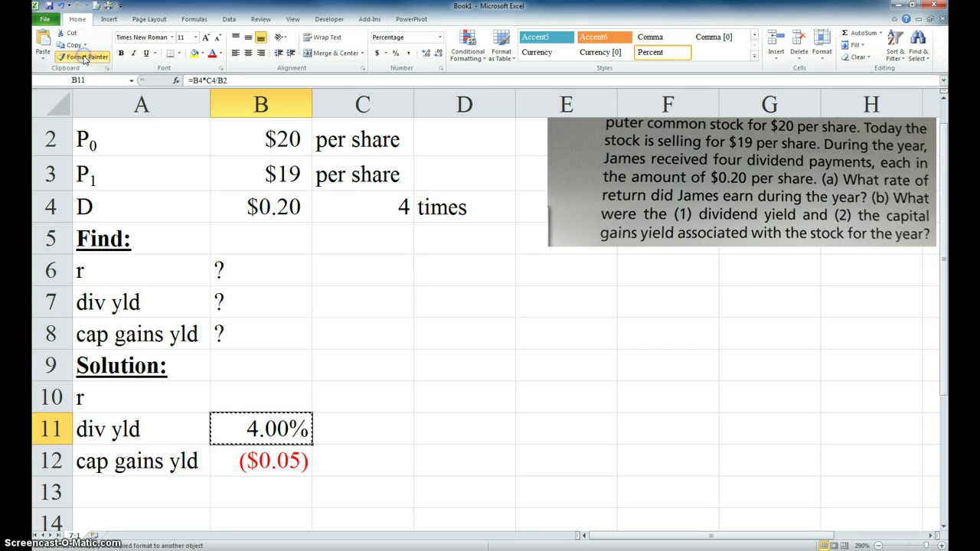
left_click(273, 461)
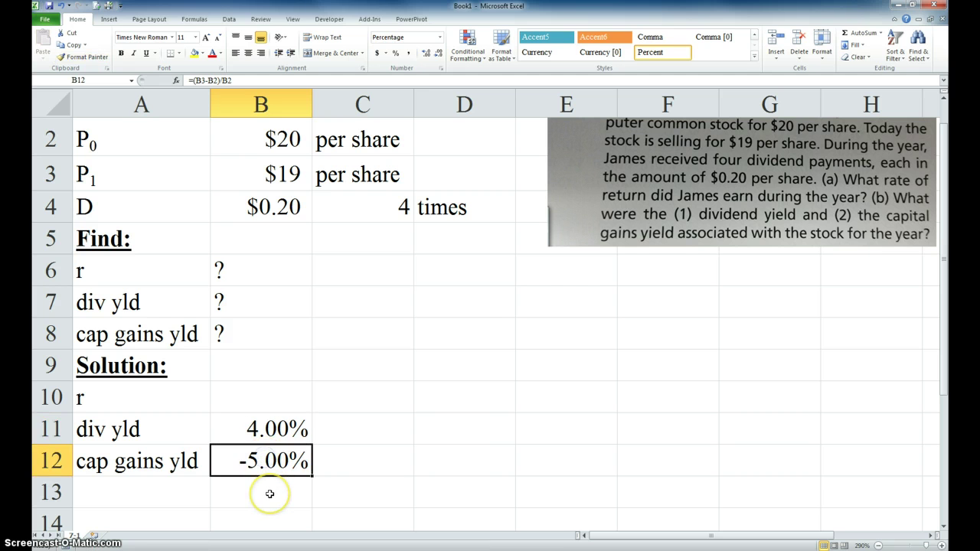
Step: Enter =B11+B12 in B10 for r (-1.00%) and fill A10:B12 with yellow
left_click(261, 396)
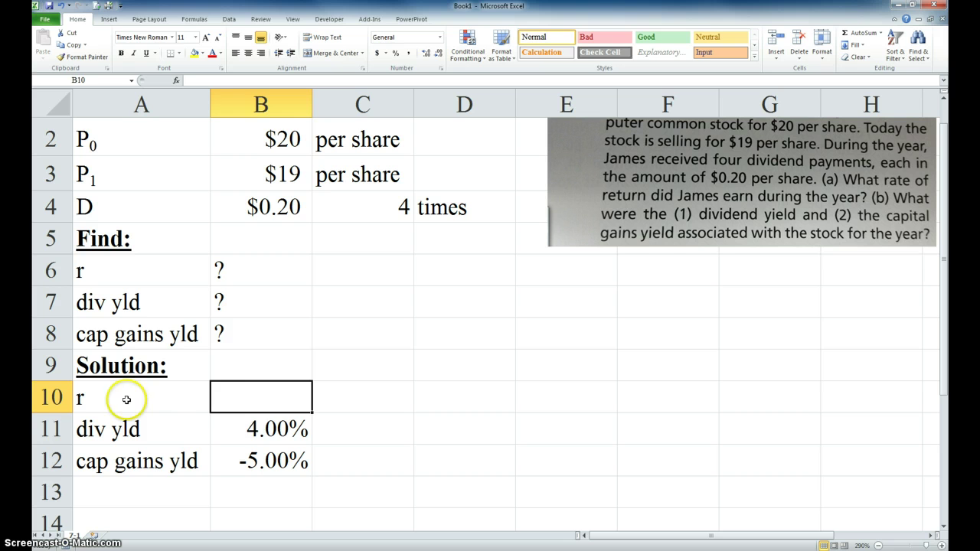
type("=")
left_click(280, 432)
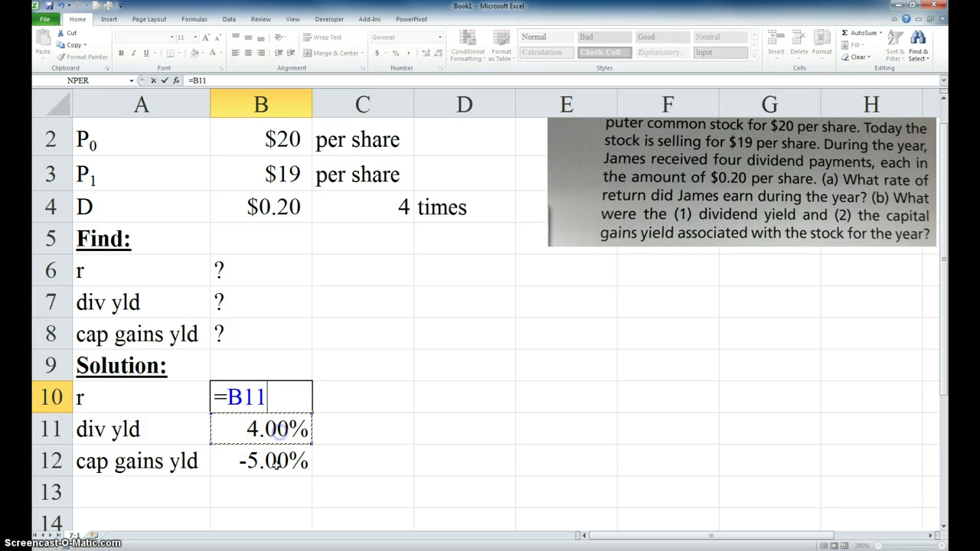
type("+")
left_click(263, 464)
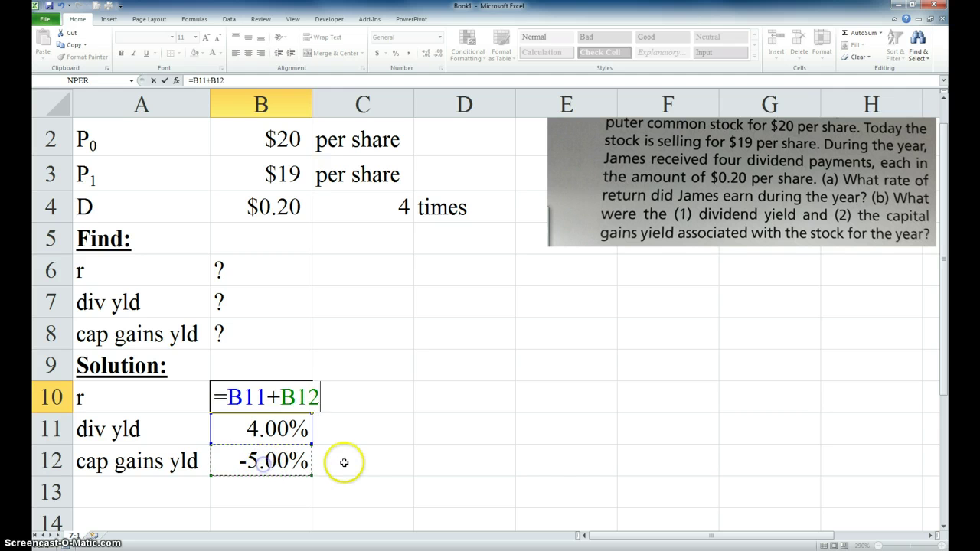
key("Return")
left_click_drag(122, 405, 243, 455)
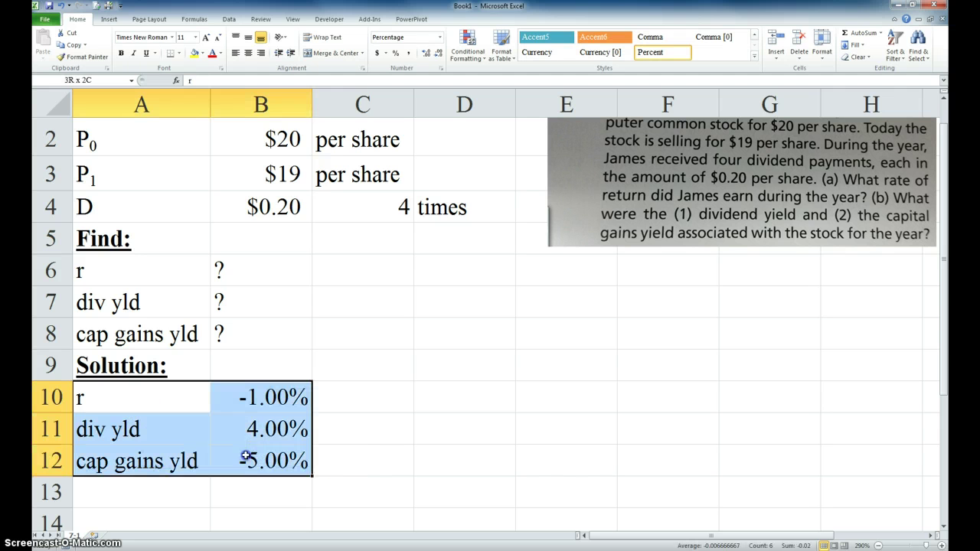
left_click(195, 54)
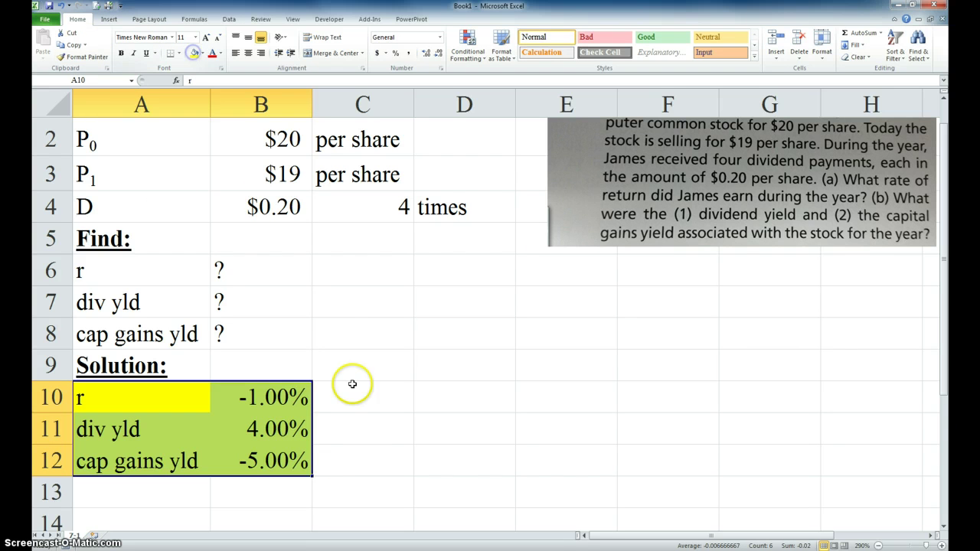